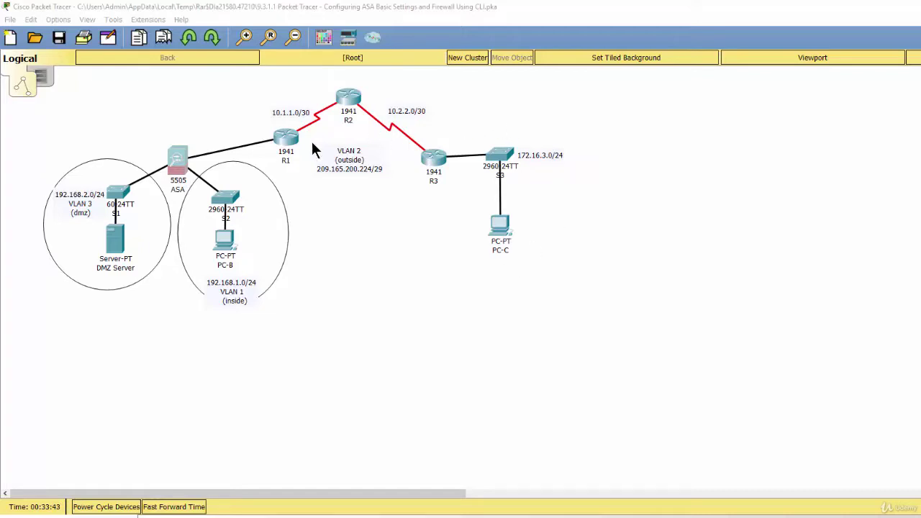
# In the ASA CLI, enter conf t and add route outside 0.0.0.0 0.0.0.0 209.165.200.225
pyautogui.click(179, 160)
pyautogui.write('conf t')
pyautogui.press('Return')
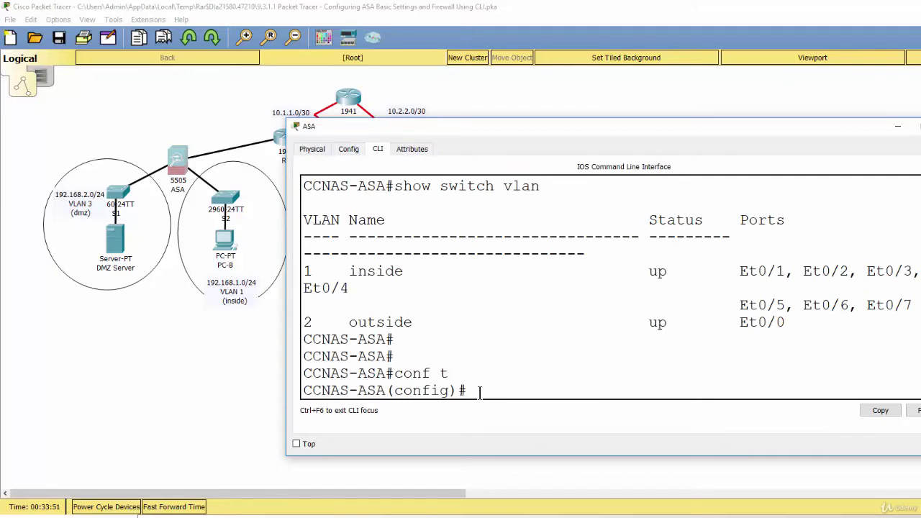
pyautogui.write('route outsid')
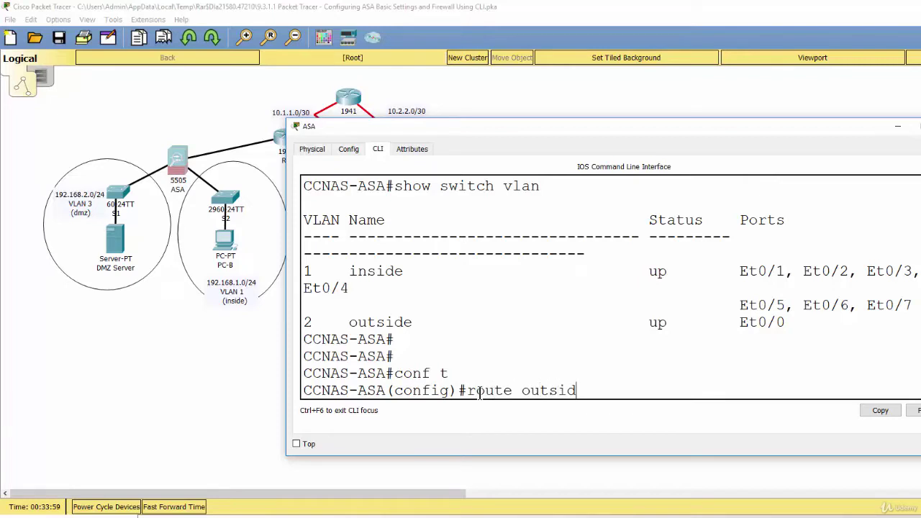
pyautogui.write('e 0.0.0.0 0.0.0.0')
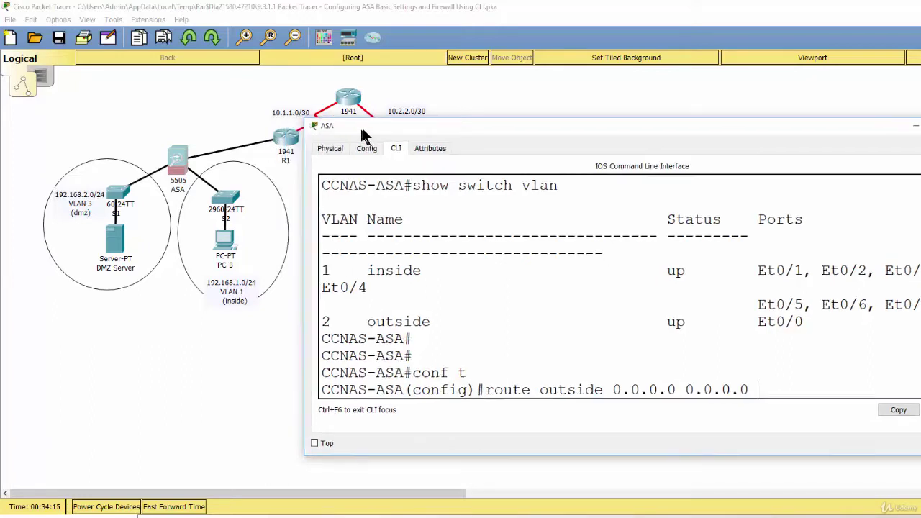
pyautogui.moveTo(334, 134); pyautogui.dragTo(354, 134)
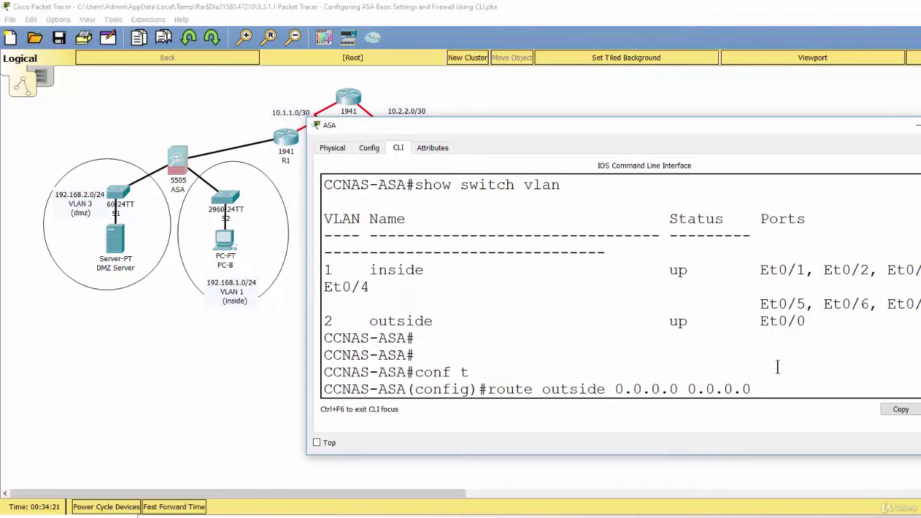
pyautogui.write('209.165.200.2')
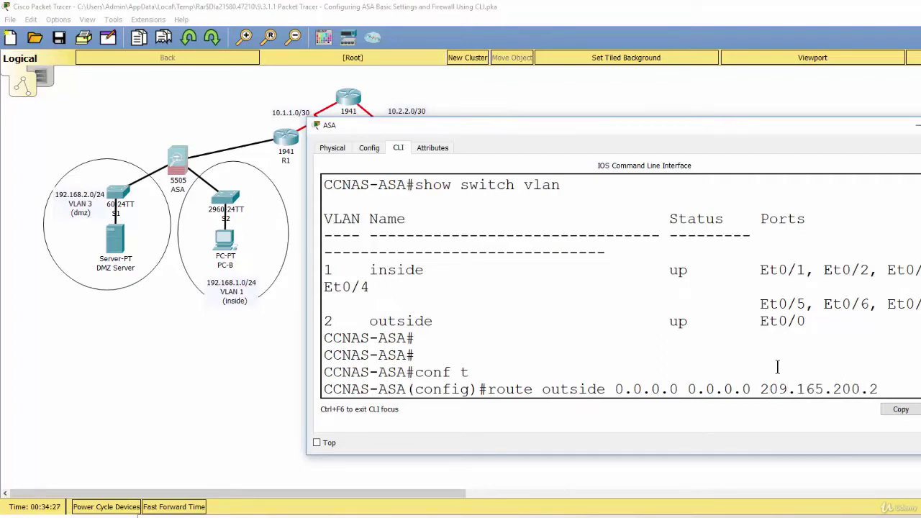
pyautogui.write('25')
pyautogui.press('Return')
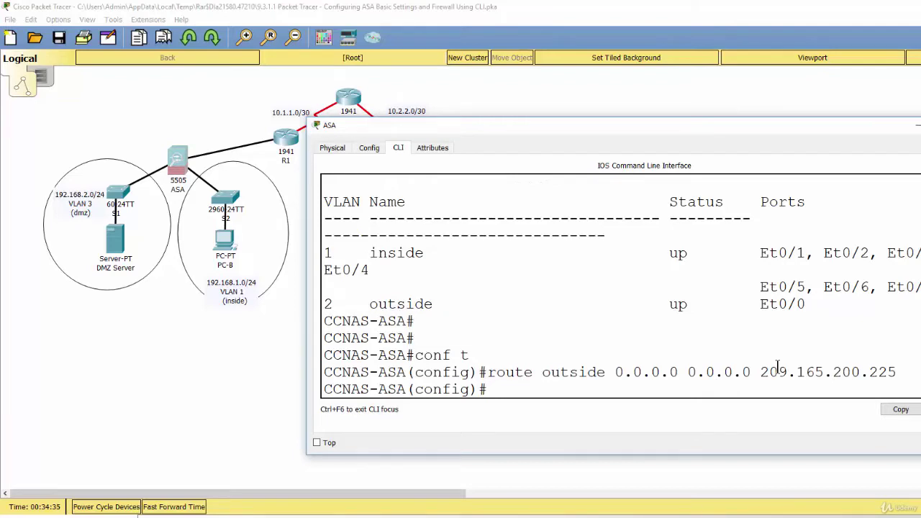
pyautogui.write('show route')
# Display the ASA routing table and highlight the S* 0.0.0.0/0 entry via 209.165.200.225
pyautogui.press('Return')
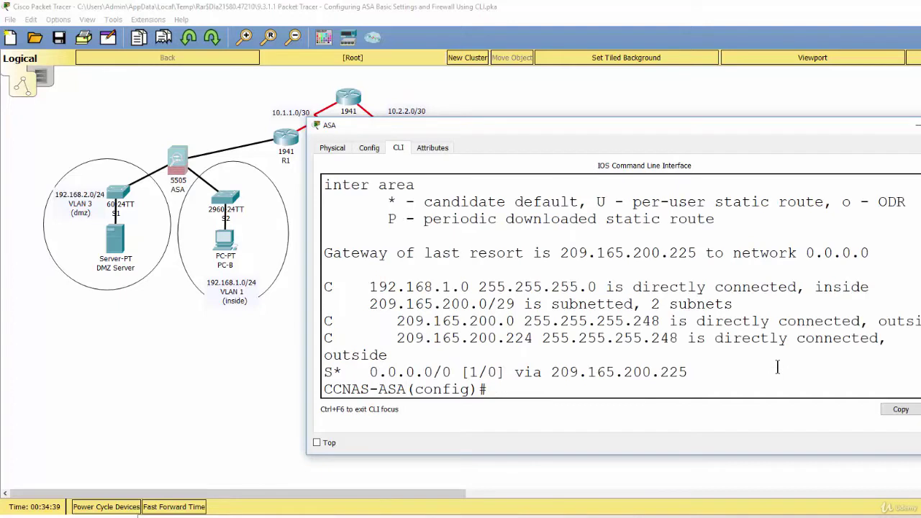
pyautogui.press('Return')
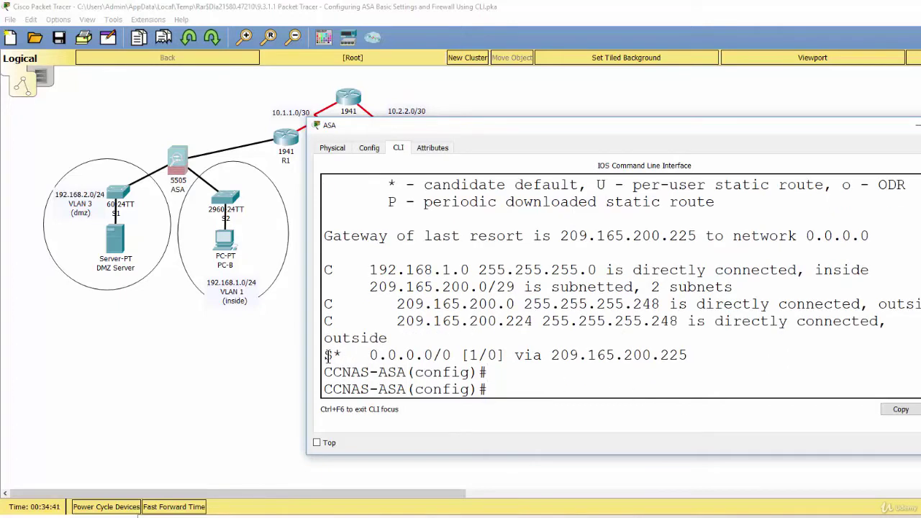
pyautogui.moveTo(327, 355); pyautogui.dragTo(551, 356)
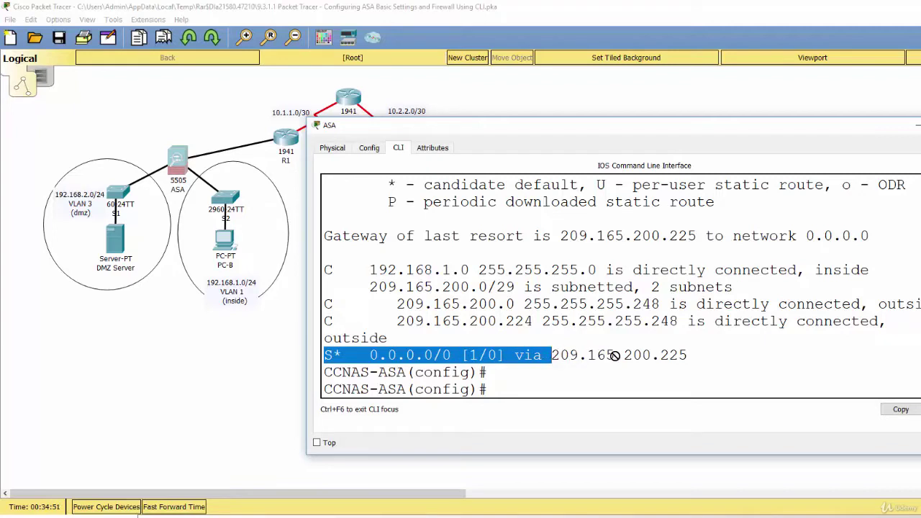
pyautogui.click(698, 355)
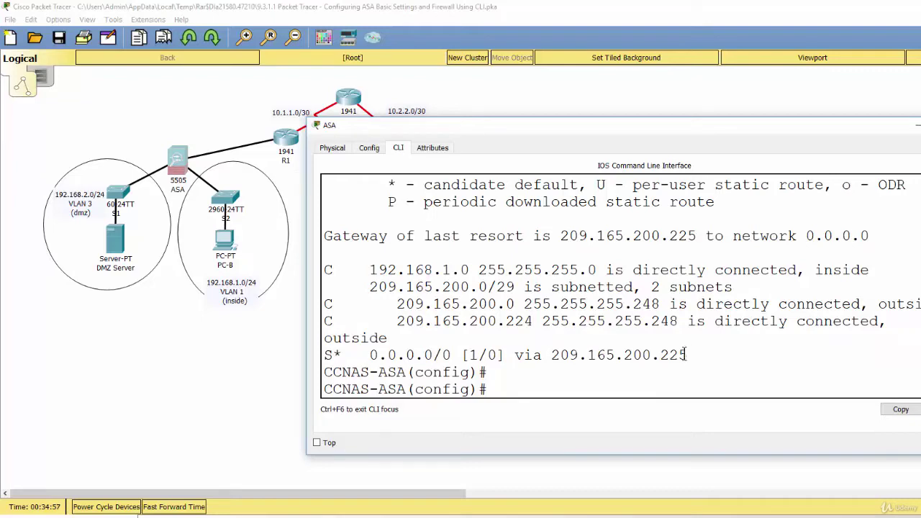
pyautogui.moveTo(359, 126); pyautogui.dragTo(401, 124)
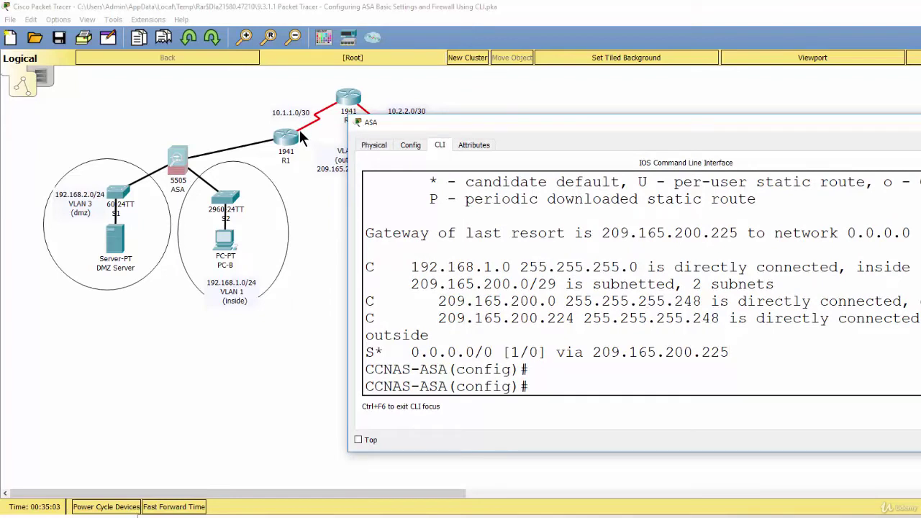
# Exit configuration mode and ping 10.1.1.1 from the ASA, getting 4 of 5 replies
pyautogui.hotkey('ctrl', 'z')
pyautogui.write('ping')
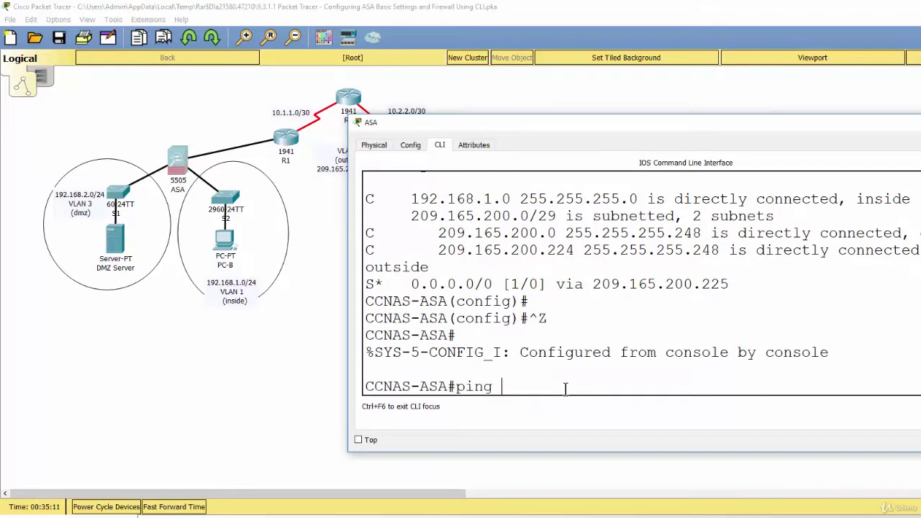
pyautogui.write(' 10.1.1.1')
pyautogui.press('Return')
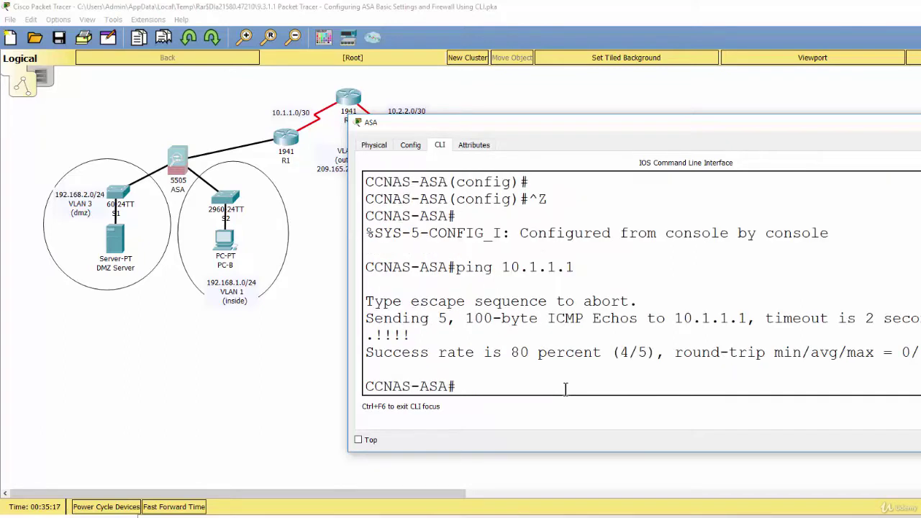
pyautogui.moveTo(410, 335); pyautogui.dragTo(383, 334)
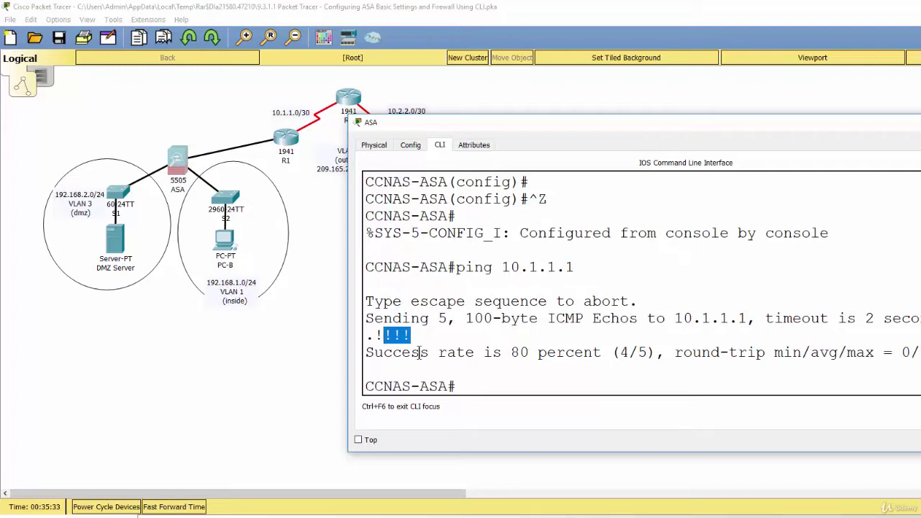
pyautogui.click(475, 390)
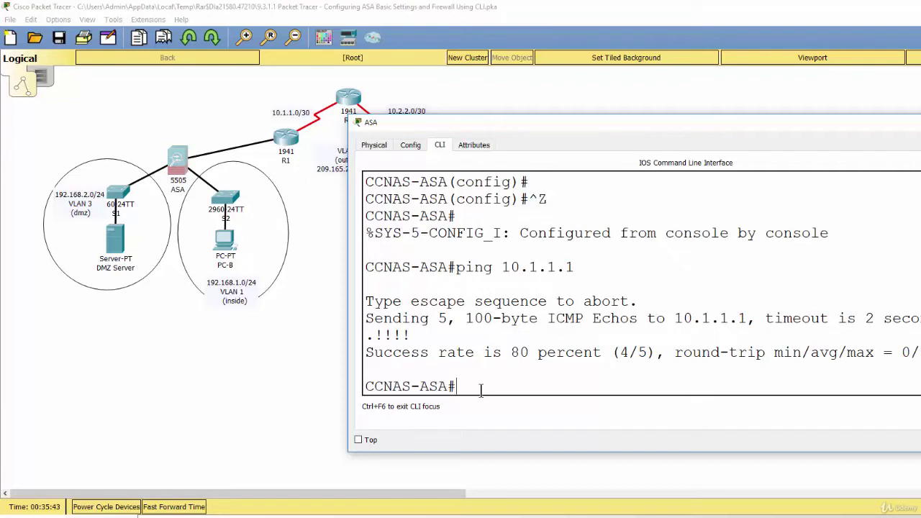
# Create the ASA network object inside-net with subnet 192.168.1.0 255.255.255.0
pyautogui.write('conf t')
pyautogui.press('Return')
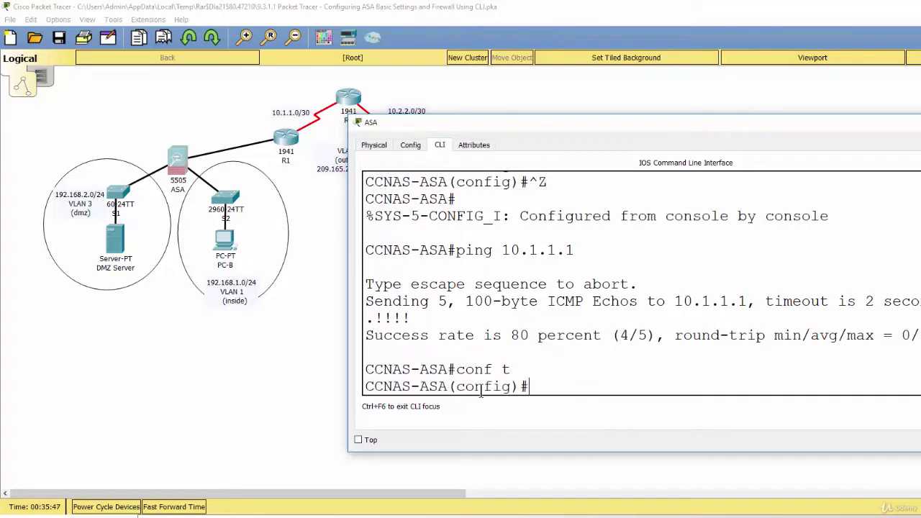
pyautogui.write('object-')
pyautogui.press('BackSpace')
pyautogui.write('network')
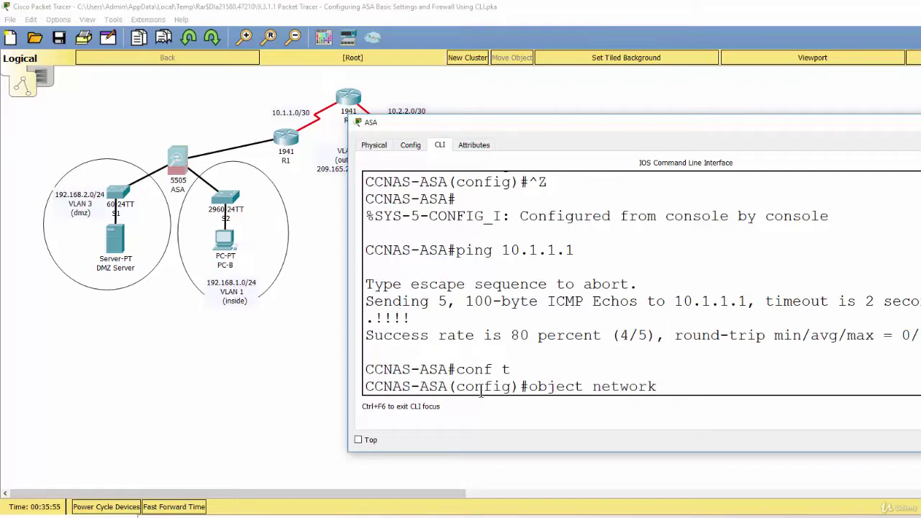
pyautogui.write(' inside-net')
pyautogui.press('Return')
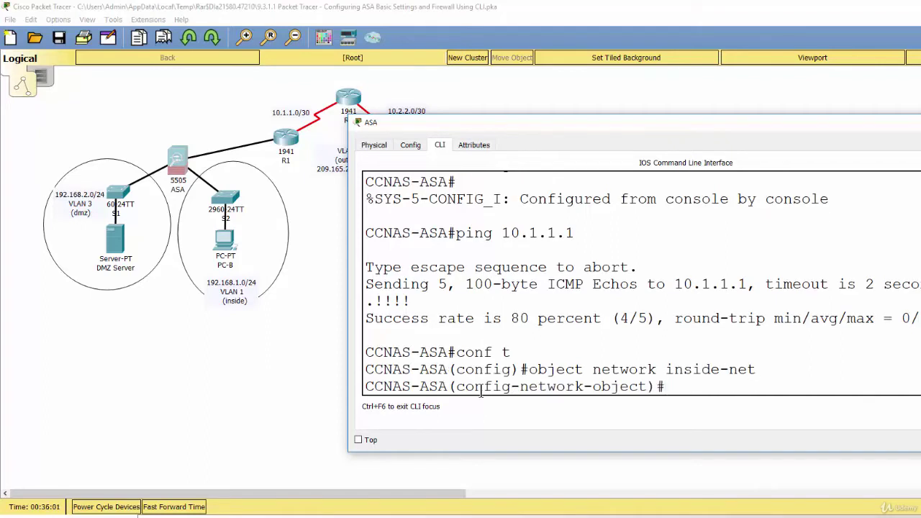
pyautogui.write('subnet 192.168.')
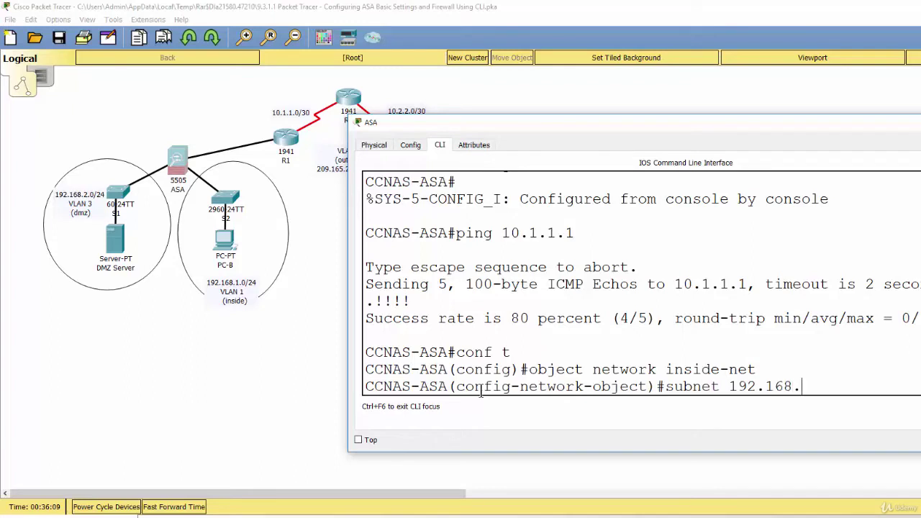
pyautogui.write('1.0 255.255.2')
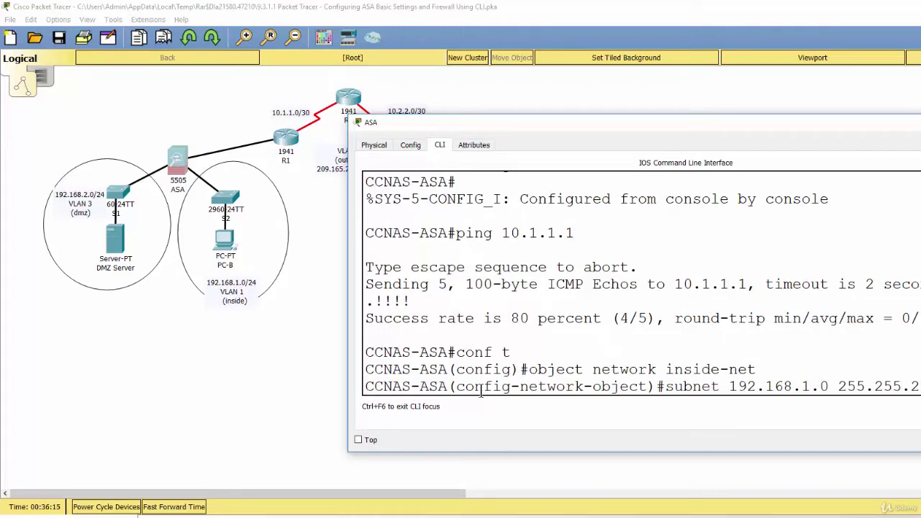
pyautogui.press('Return')
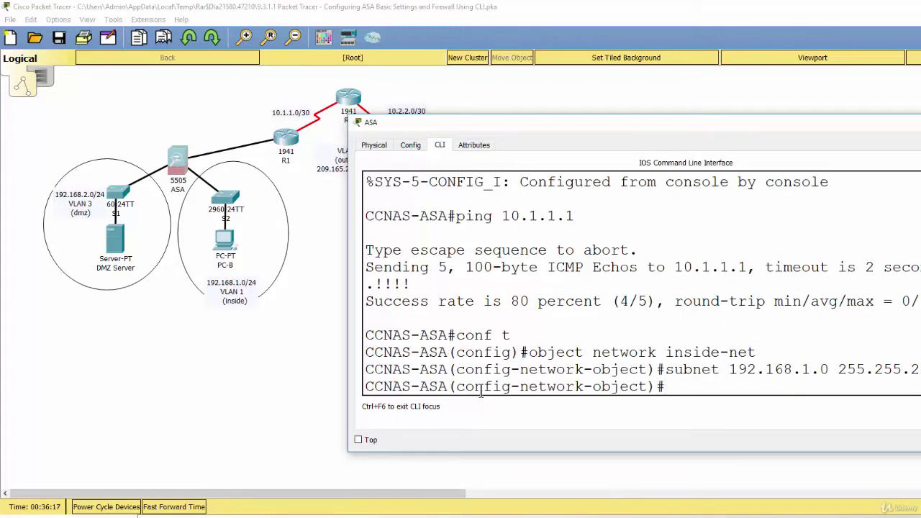
# Add nat (inside,outside) dynamic interface to inside-net and end configuration mode
pyautogui.write('nat (inside')
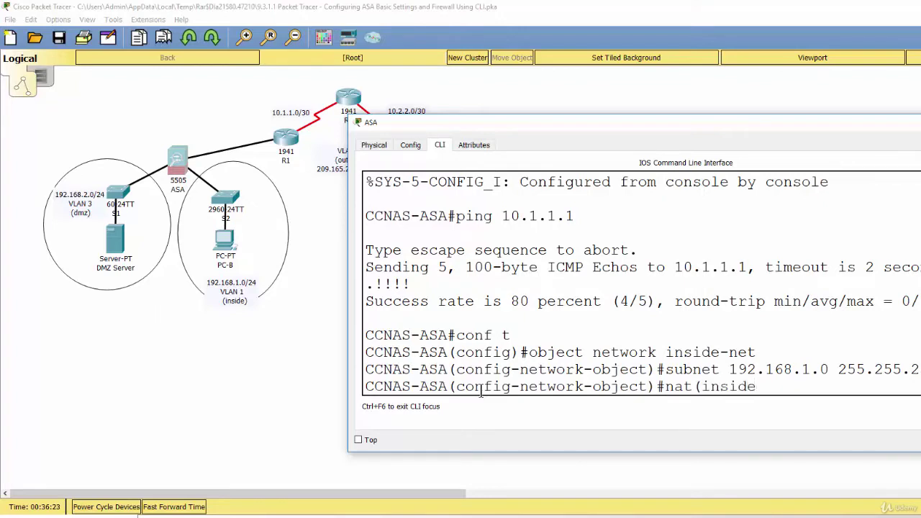
pyautogui.write(',outside) dynamic')
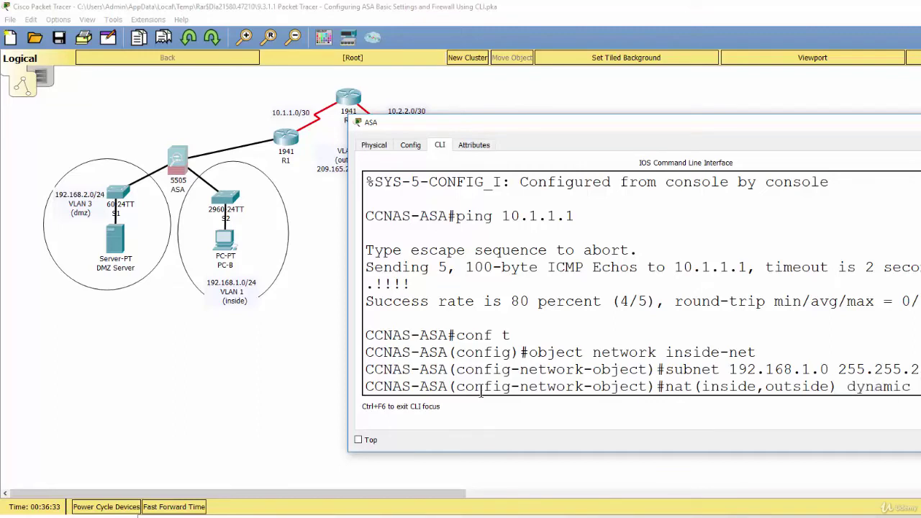
pyautogui.write(' interface')
pyautogui.press('Return')
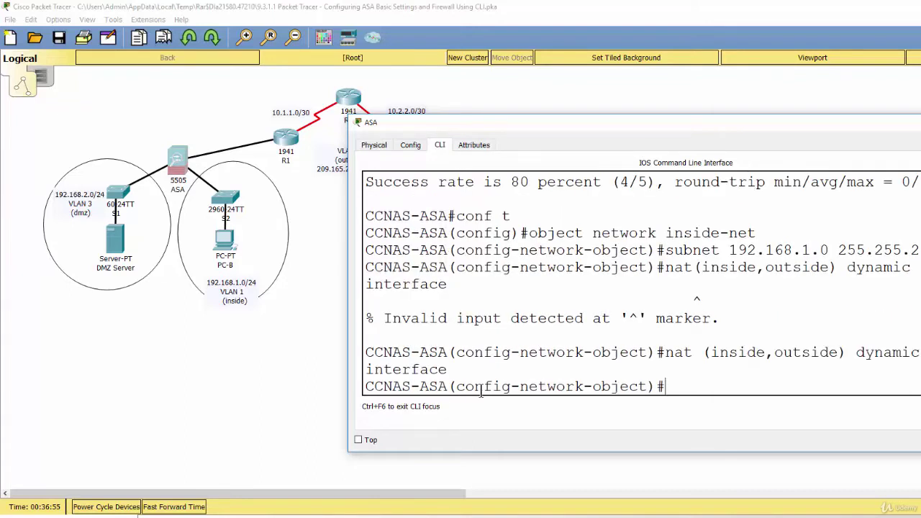
pyautogui.write('end')
pyautogui.press('Return')
pyautogui.press('Return')
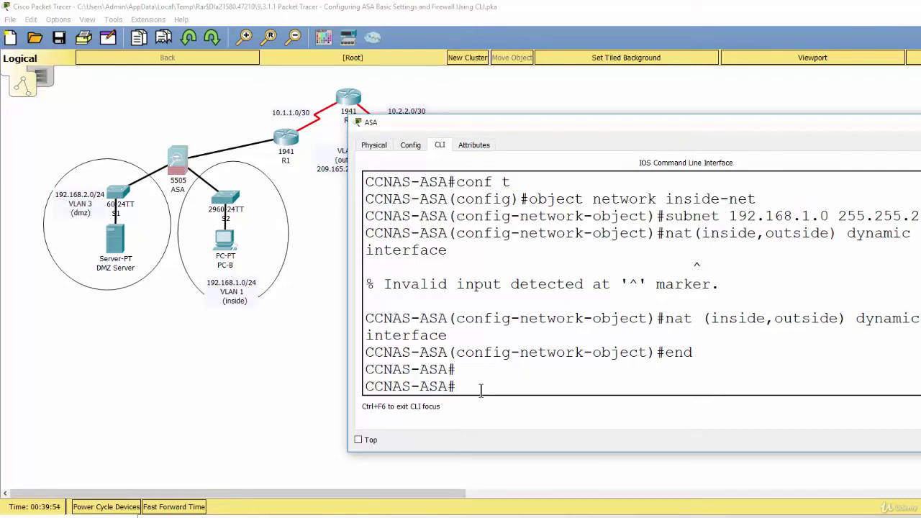
# Run show run and review hostname CCNAS-ASA, domain ccnasecurity.com and the encrypted enable password
pyautogui.write('show run')
pyautogui.press('Return')
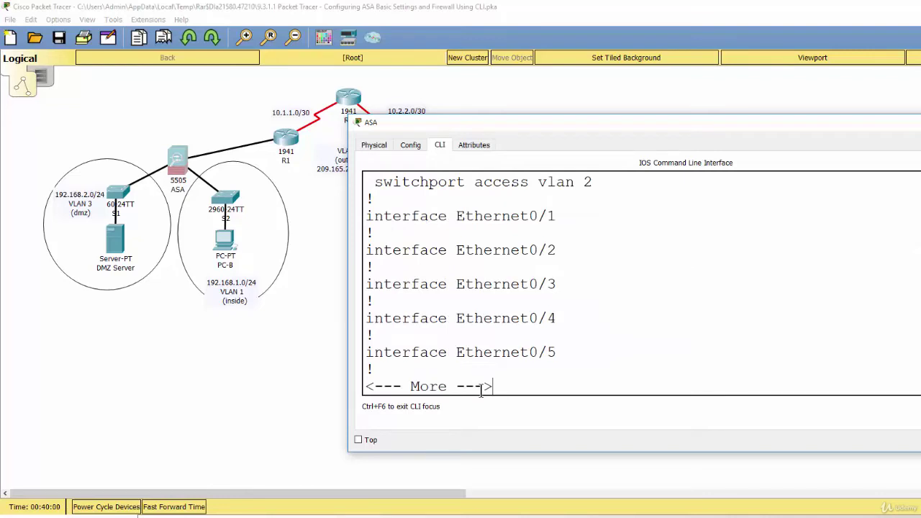
pyautogui.scroll(4, 481, 391)
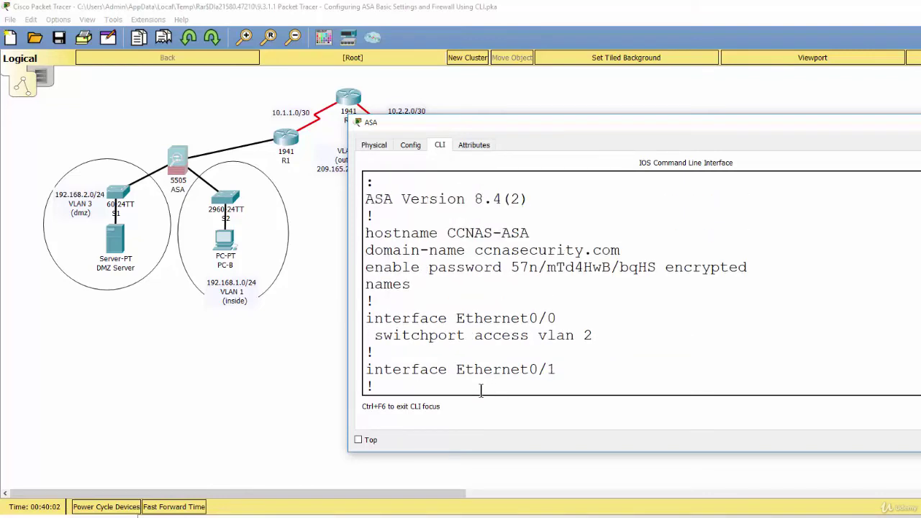
pyautogui.scroll(3, 481, 391)
pyautogui.scroll(-3, 480, 335)
pyautogui.moveTo(366, 233); pyautogui.dragTo(532, 234)
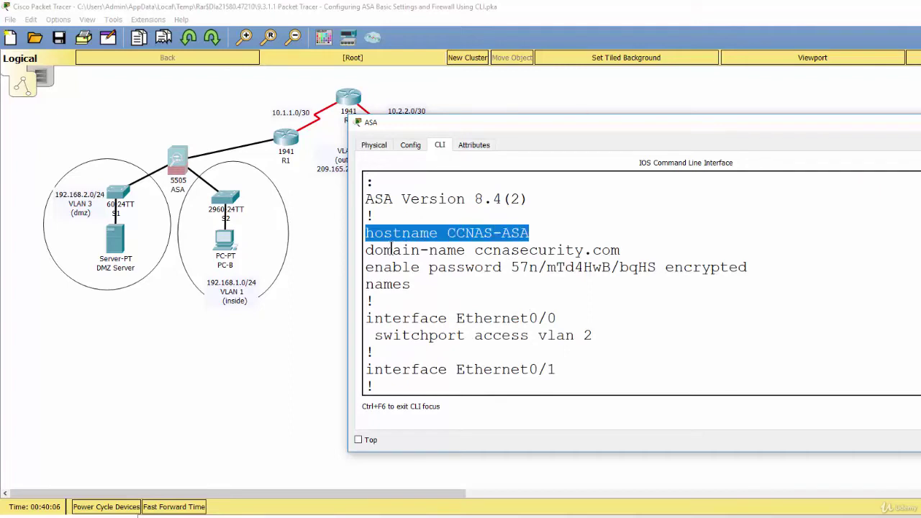
pyautogui.moveTo(386, 249); pyautogui.dragTo(621, 251)
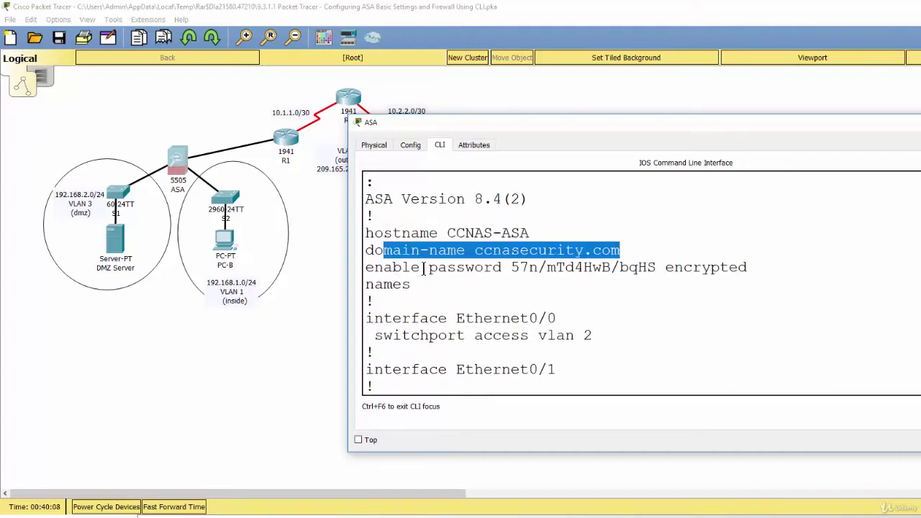
pyautogui.moveTo(429, 267); pyautogui.dragTo(486, 267)
pyautogui.moveTo(674, 267); pyautogui.dragTo(749, 268)
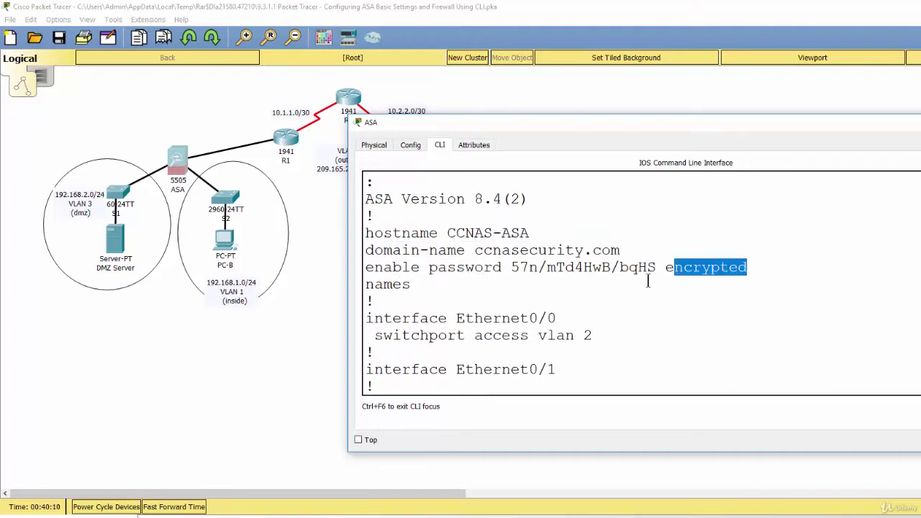
pyautogui.scroll(-5, 648, 282)
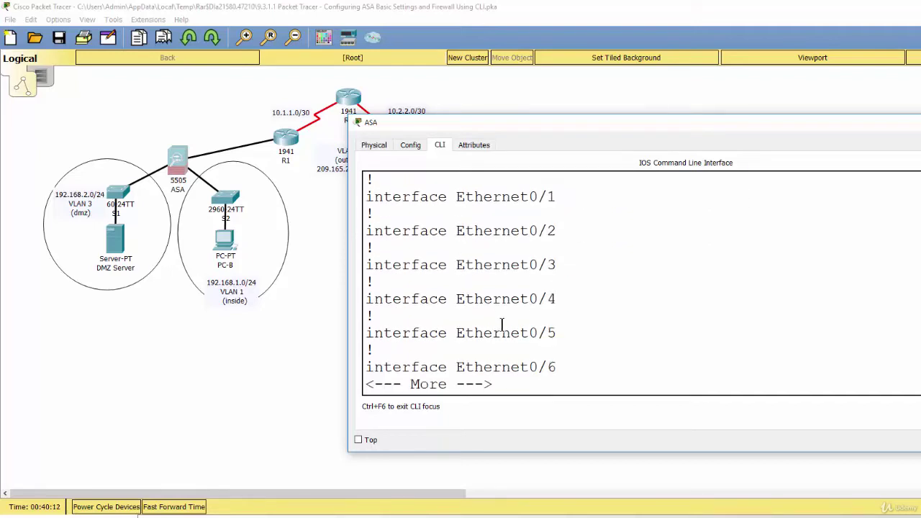
pyautogui.press('Return')
pyautogui.press('Return')
pyautogui.press('Return')
pyautogui.press('Return')
pyautogui.press('Return')
pyautogui.press('Return')
pyautogui.press('Return')
pyautogui.press('Return')
pyautogui.press('Return')
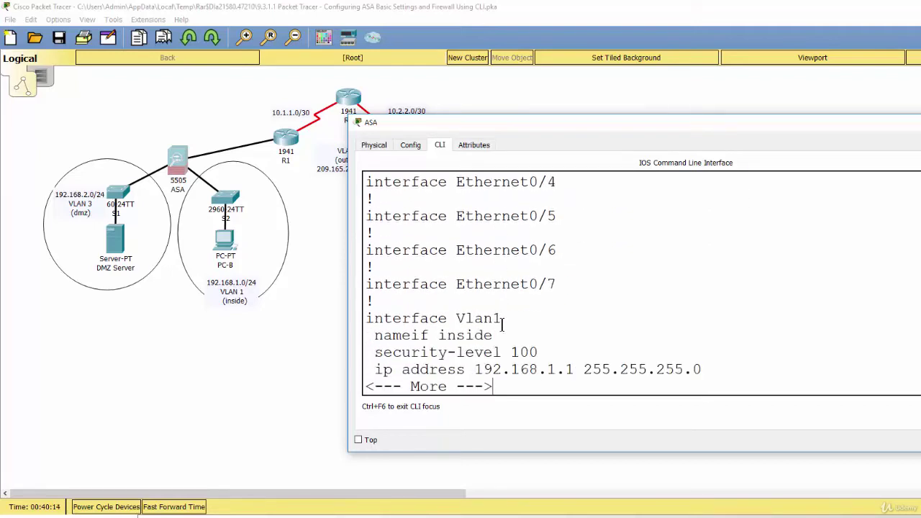
pyautogui.press('Return')
pyautogui.press('Return')
pyautogui.press('Return')
pyautogui.press('Return')
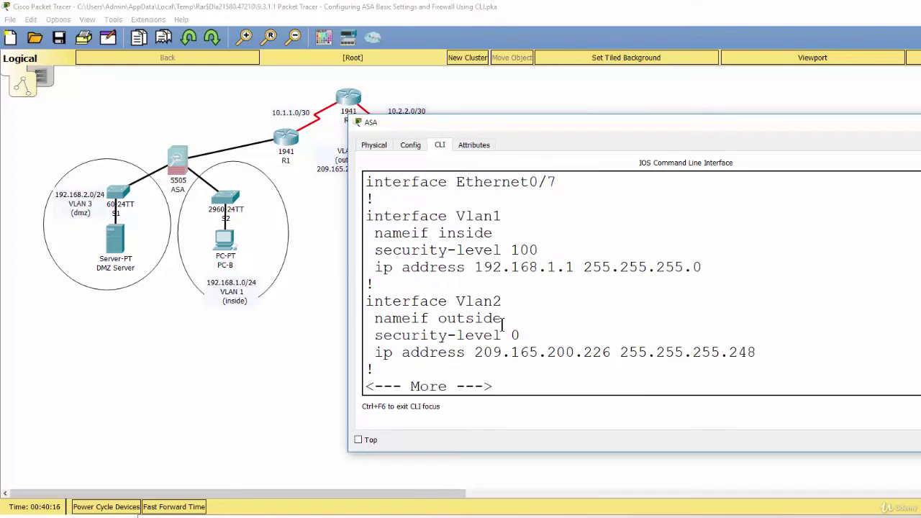
# Review interfaces Vlan1 (inside) and Vlan2 (outside) with their security levels and IP addresses
pyautogui.moveTo(366, 216); pyautogui.dragTo(508, 221)
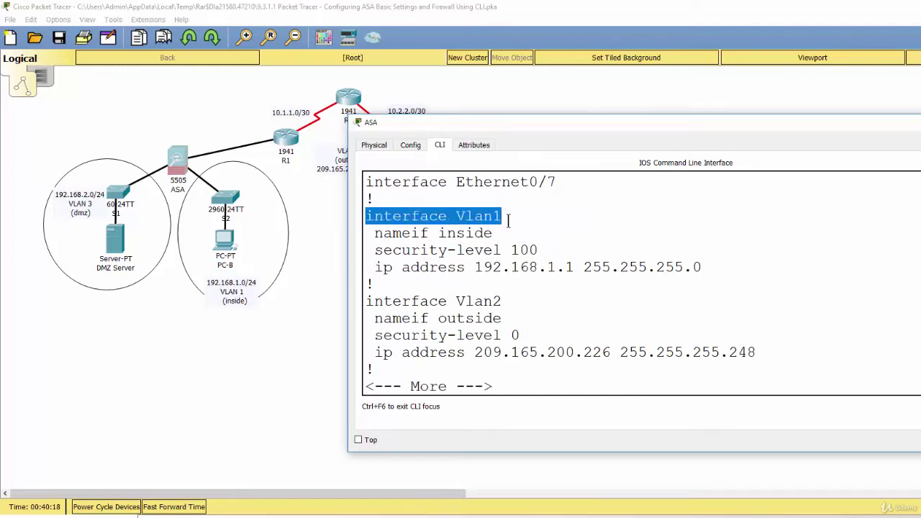
pyautogui.moveTo(376, 297); pyautogui.dragTo(514, 298)
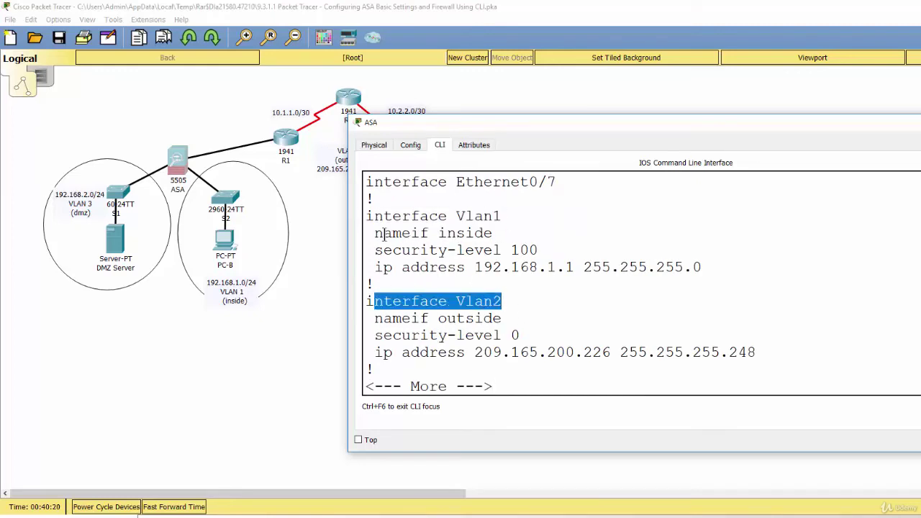
pyautogui.moveTo(384, 233); pyautogui.dragTo(497, 233)
pyautogui.moveTo(393, 318); pyautogui.dragTo(498, 319)
pyautogui.click(393, 336)
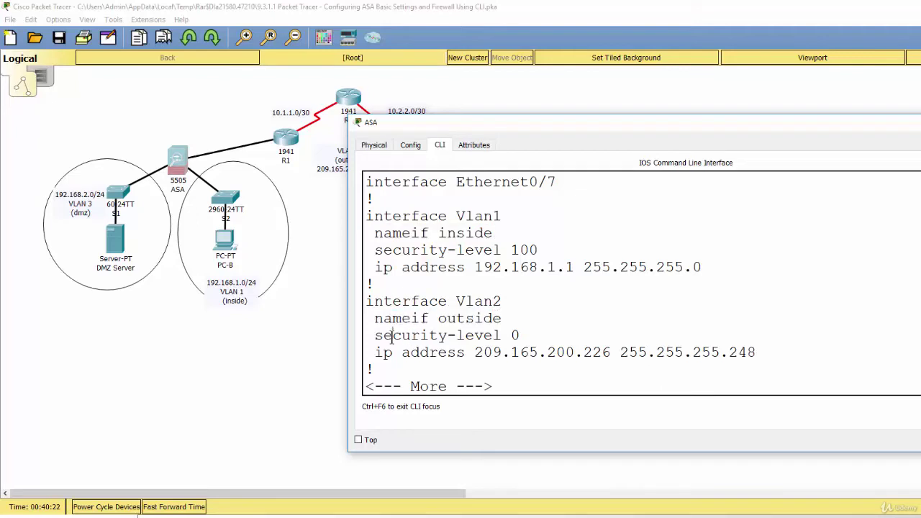
pyautogui.moveTo(393, 335); pyautogui.dragTo(515, 335)
pyautogui.moveTo(384, 267); pyautogui.dragTo(630, 267)
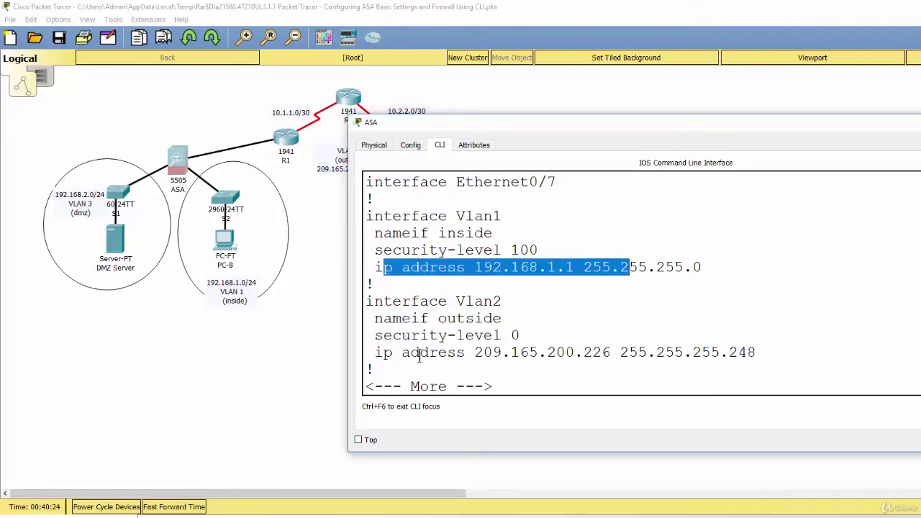
pyautogui.moveTo(411, 353); pyautogui.dragTo(604, 353)
pyautogui.click(588, 373)
pyautogui.press('space')
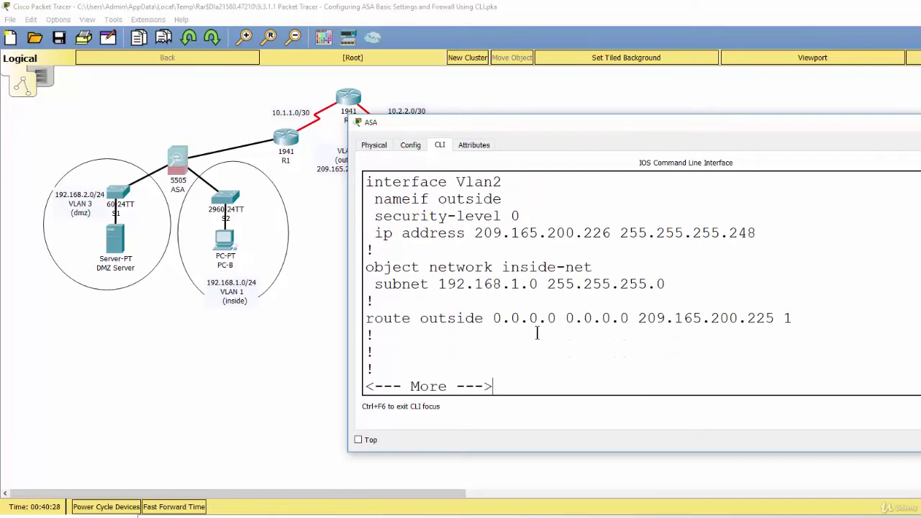
# Review the inside-net object, its 192.168.1.0 255.255.255.0 subnet, and the dynamic NAT rule
pyautogui.moveTo(367, 267); pyautogui.dragTo(593, 267)
pyautogui.click(500, 266)
pyautogui.moveTo(439, 284); pyautogui.dragTo(668, 283)
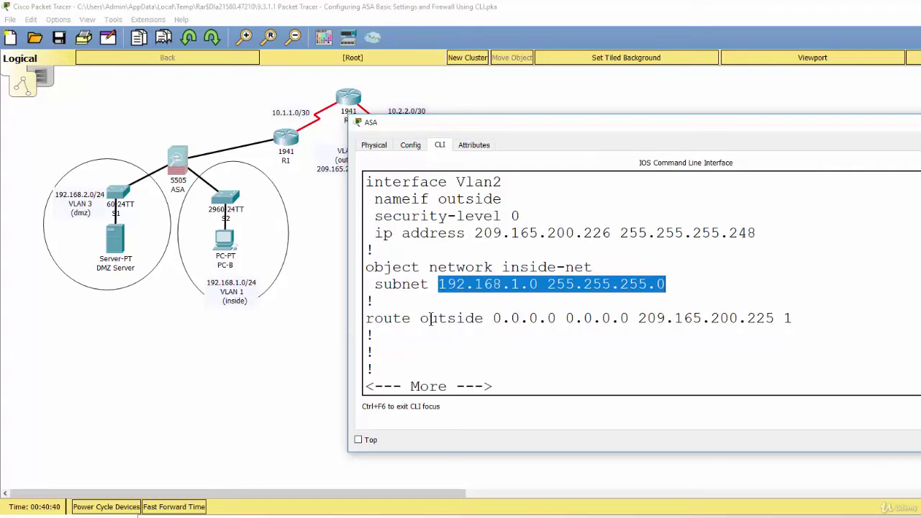
pyautogui.press('Return')
pyautogui.press('Return')
pyautogui.press('Return')
pyautogui.press('Return')
pyautogui.press('Return')
pyautogui.press('Return')
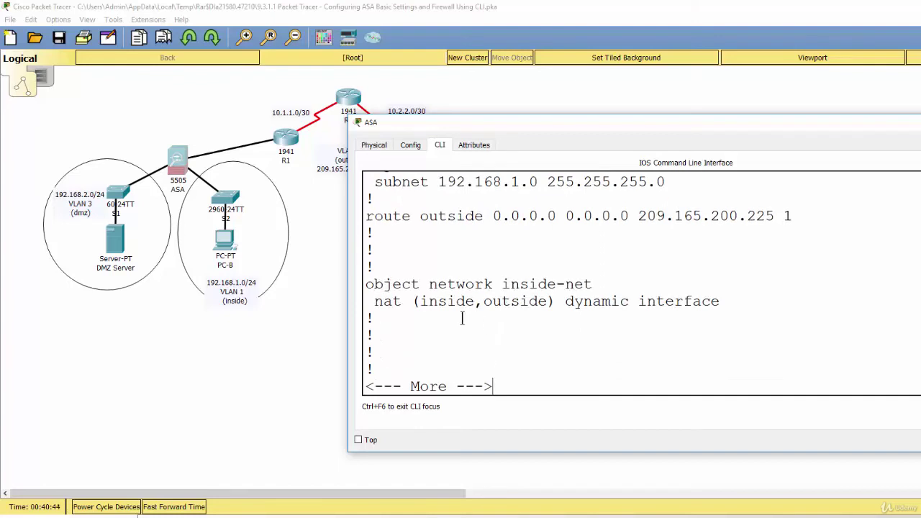
pyautogui.moveTo(382, 302); pyautogui.dragTo(719, 302)
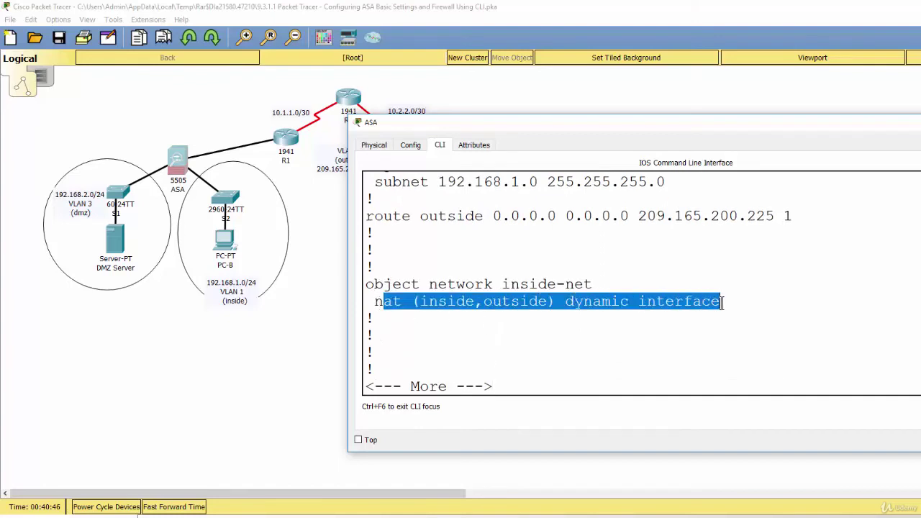
pyautogui.click(629, 321)
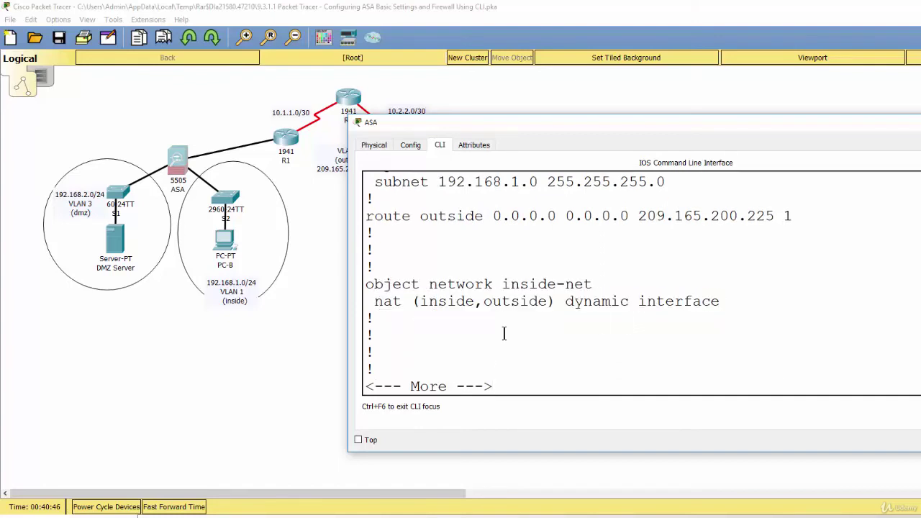
pyautogui.doubleClick(425, 302)
pyautogui.moveTo(484, 301); pyautogui.dragTo(621, 301)
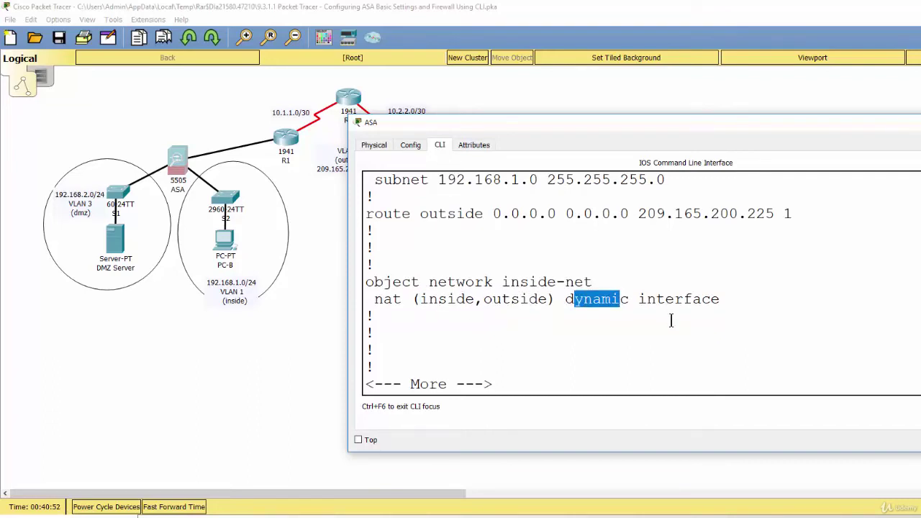
pyautogui.press('Return')
pyautogui.press('Return')
pyautogui.press('Return')
pyautogui.press('Return')
pyautogui.press('Return')
pyautogui.press('Return')
pyautogui.press('Return')
pyautogui.press('Return')
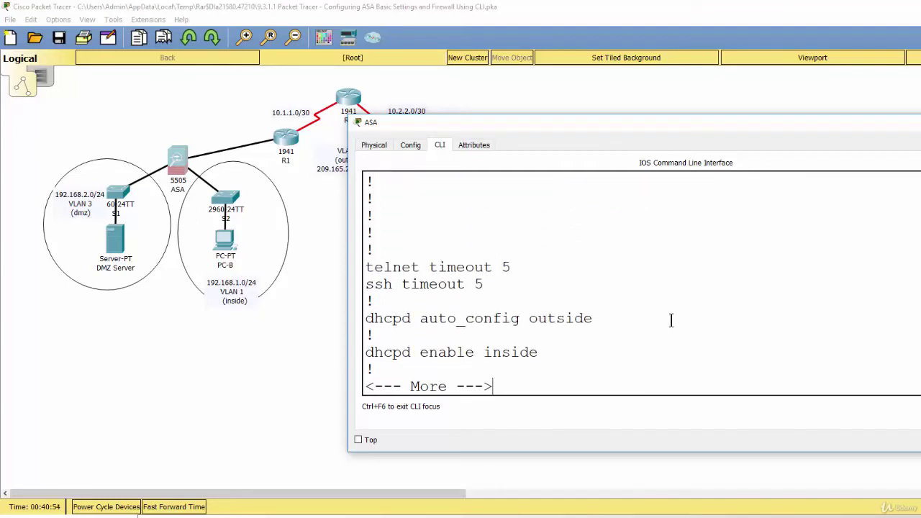
pyautogui.press('Return')
pyautogui.press('Return')
pyautogui.press('Return')
pyautogui.press('Return')
pyautogui.press('Return')
pyautogui.press('Return')
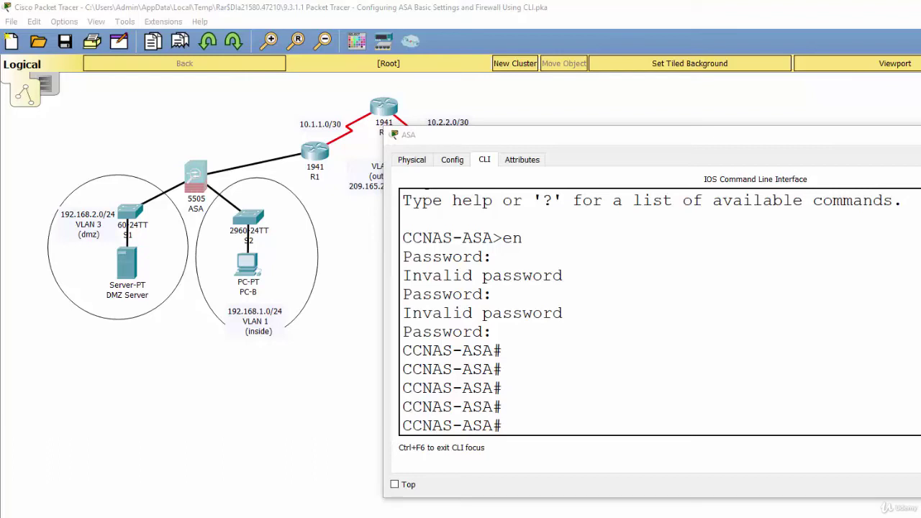
# From conf t, define class-map inspection_default with match default-inspection-traffic, then exit
pyautogui.click(518, 425)
pyautogui.write('conf')
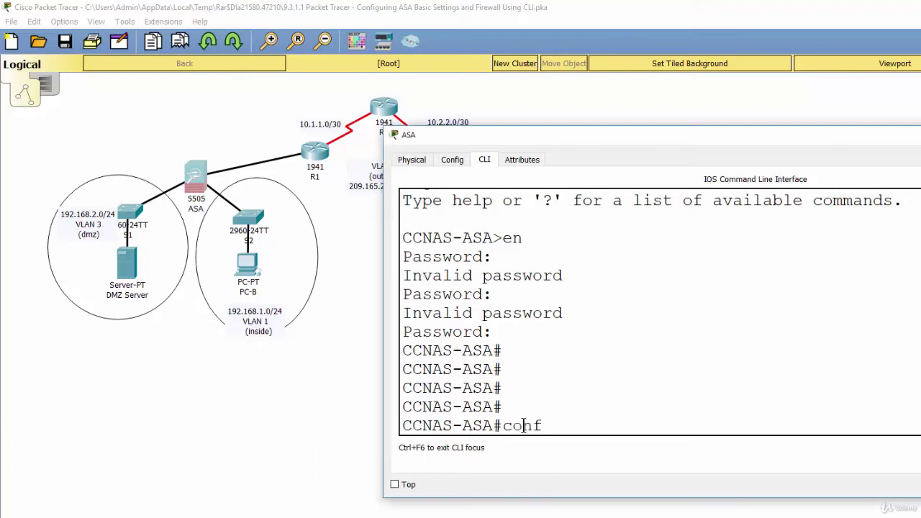
pyautogui.write(' t')
pyautogui.press('Return')
pyautogui.write('class')
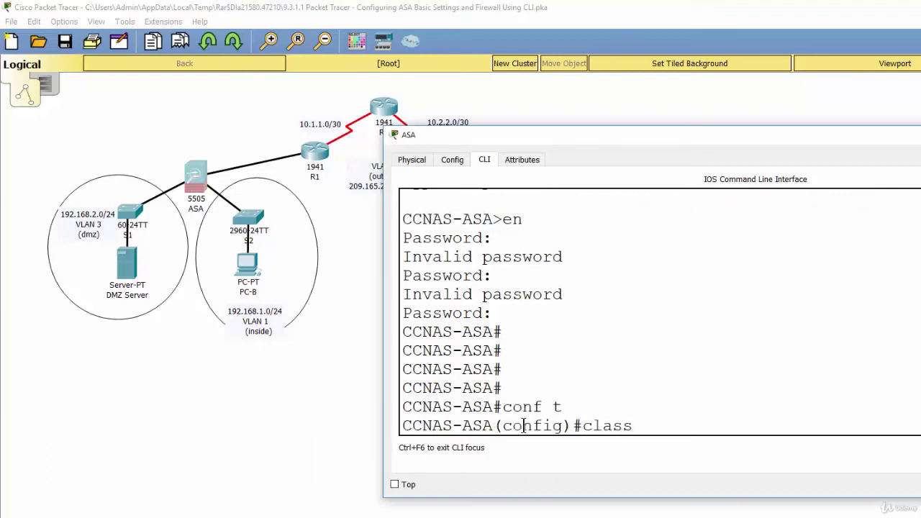
pyautogui.write('-map ins')
pyautogui.press('Tab')
pyautogui.write('pec')
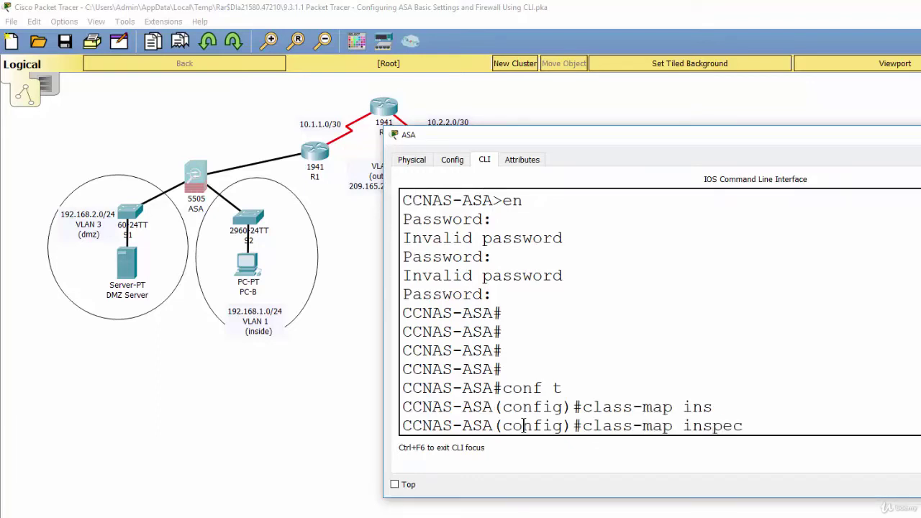
pyautogui.write('tion_default')
pyautogui.press('Return')
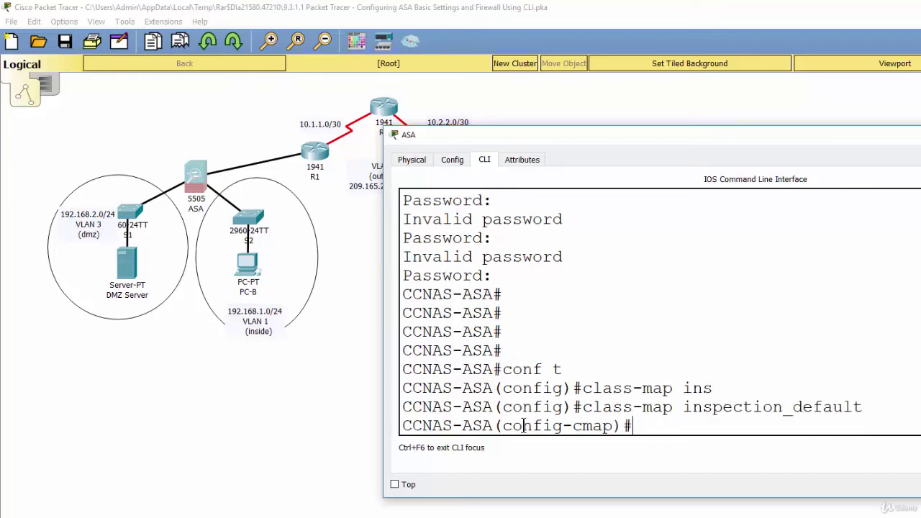
pyautogui.write('match defau')
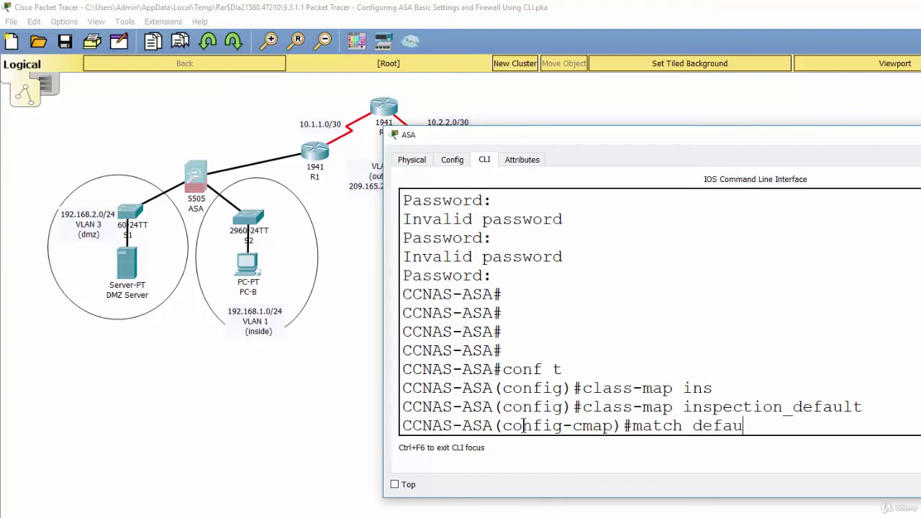
pyautogui.press('Tab')
pyautogui.press('Return')
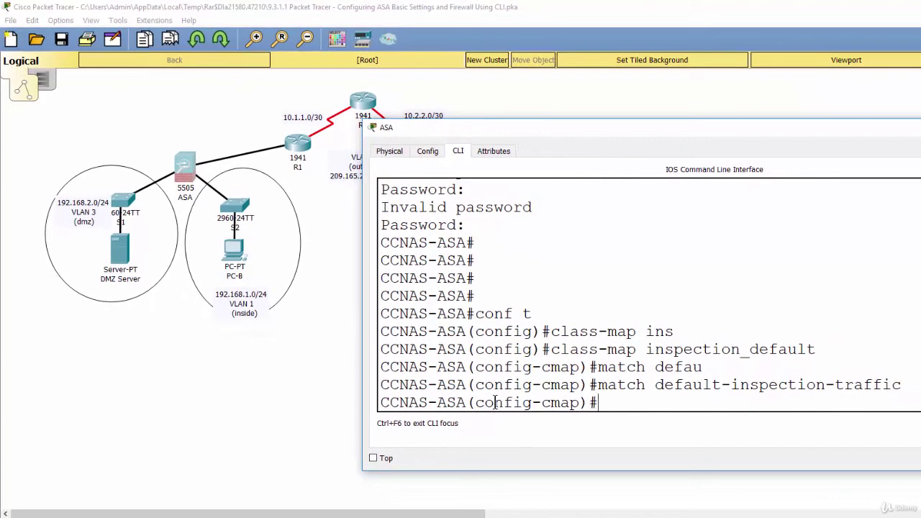
pyautogui.write('exit')
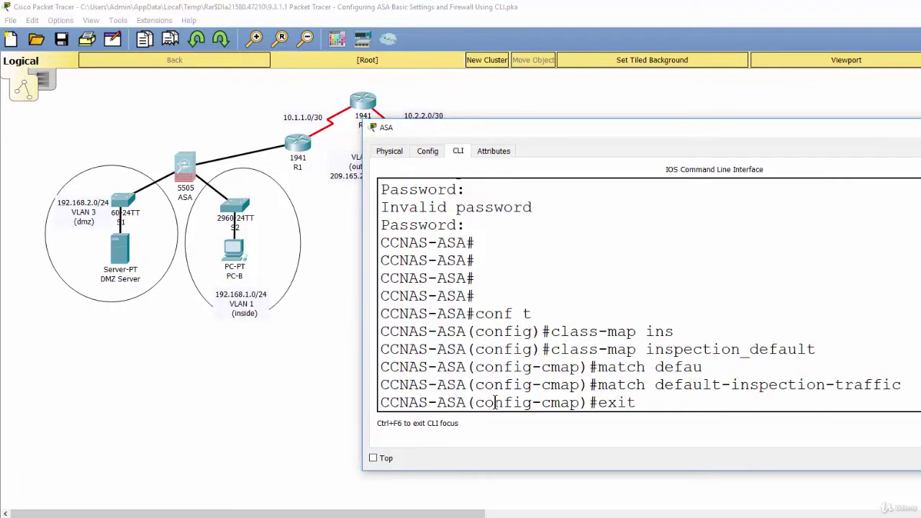
pyautogui.press('Return')
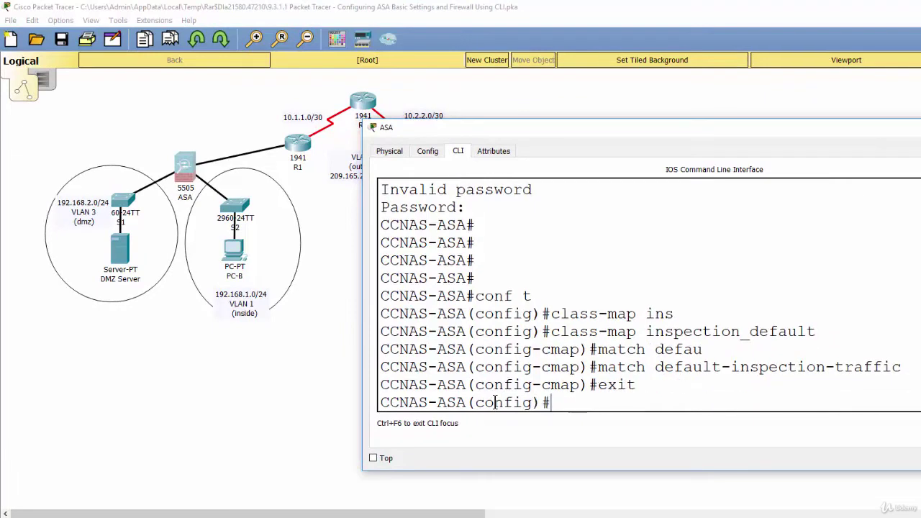
# Create policy-map global_policy with class inspection_default running inspect icmp
pyautogui.write('polic')
pyautogui.press('Tab')
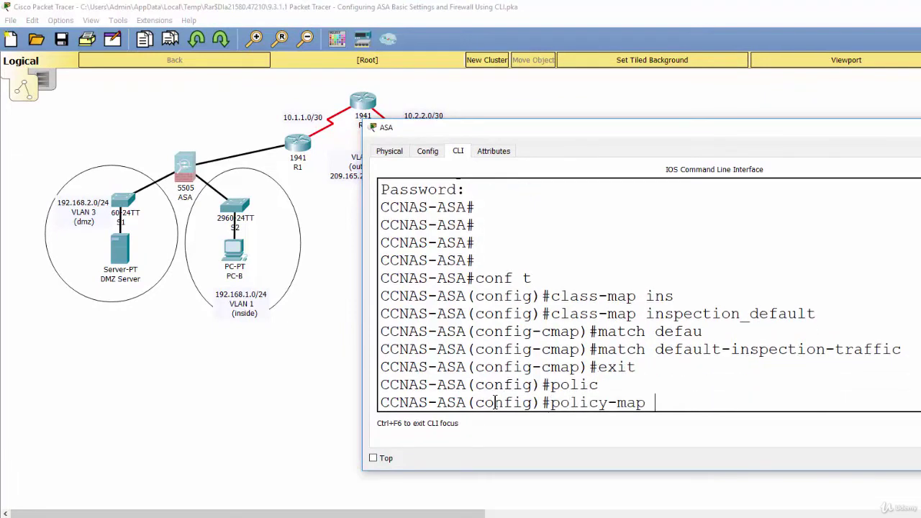
pyautogui.write('global_policy')
pyautogui.press('Return')
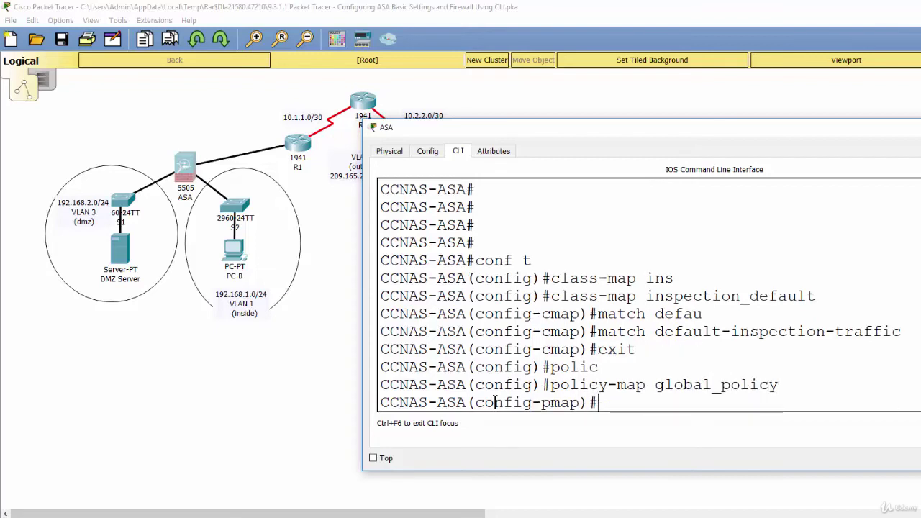
pyautogui.write('class ins')
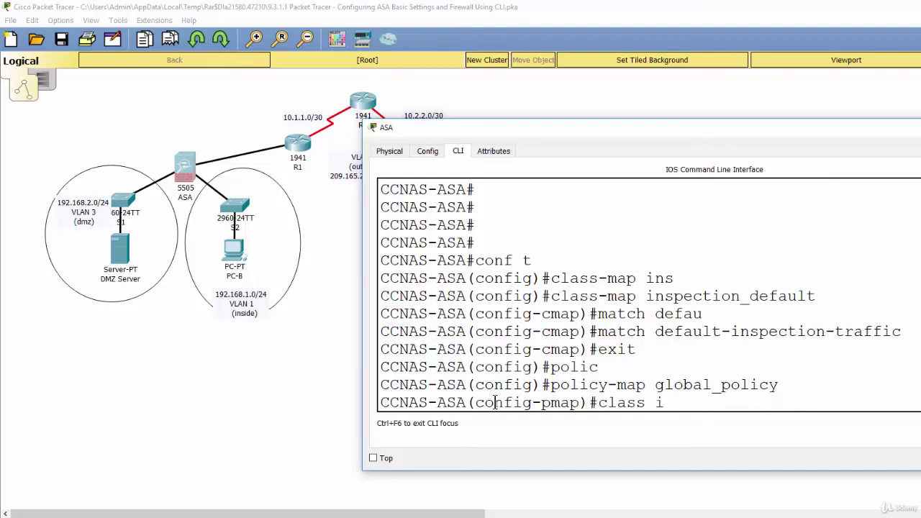
pyautogui.press('Tab')
pyautogui.write('pection')
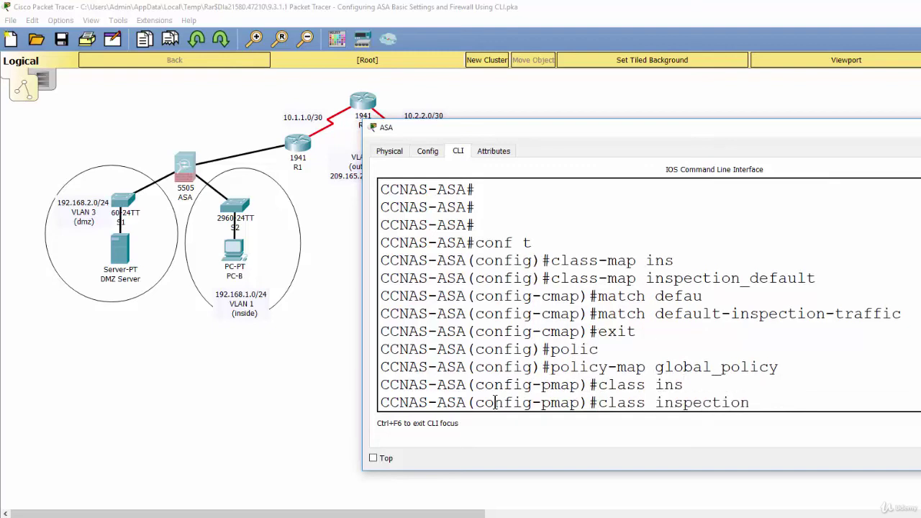
pyautogui.write('_default')
pyautogui.press('Return')
pyautogui.write('ins')
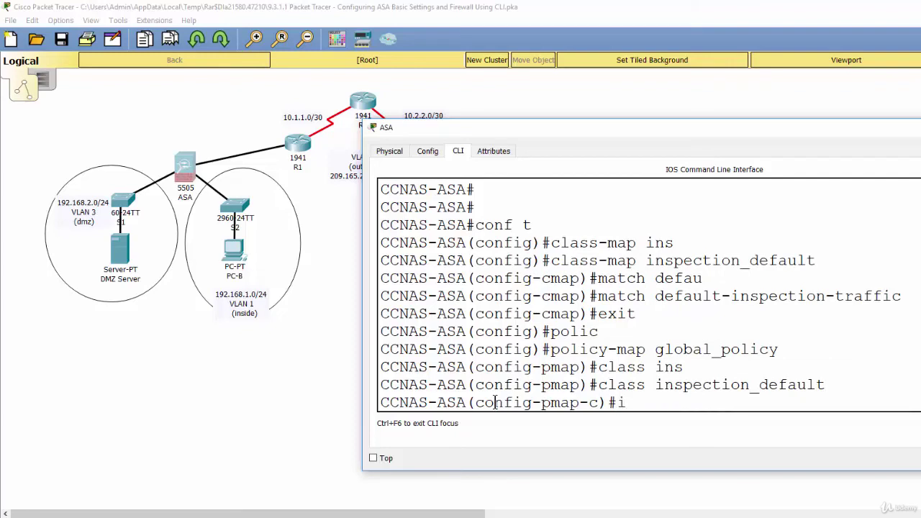
pyautogui.press('Tab')
pyautogui.write('pect')
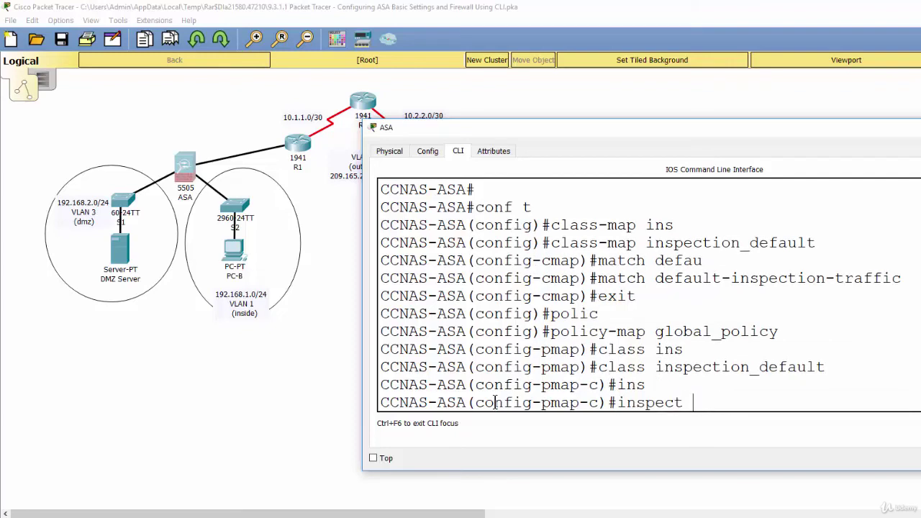
pyautogui.write(' icmp')
pyautogui.press('Return')
pyautogui.write('e')
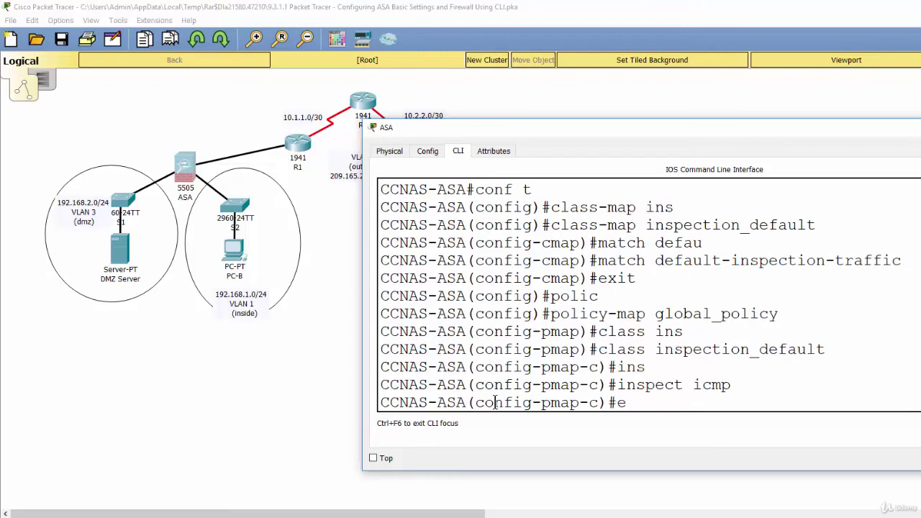
pyautogui.write('xit')
pyautogui.press('Return')
# Apply the policy with service-policy global_policy global
pyautogui.write('ser')
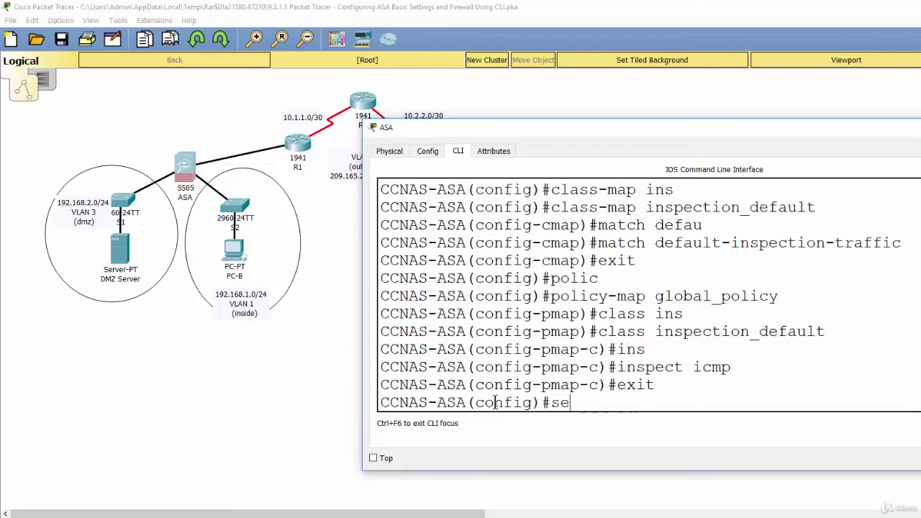
pyautogui.press('Tab')
pyautogui.write('glo')
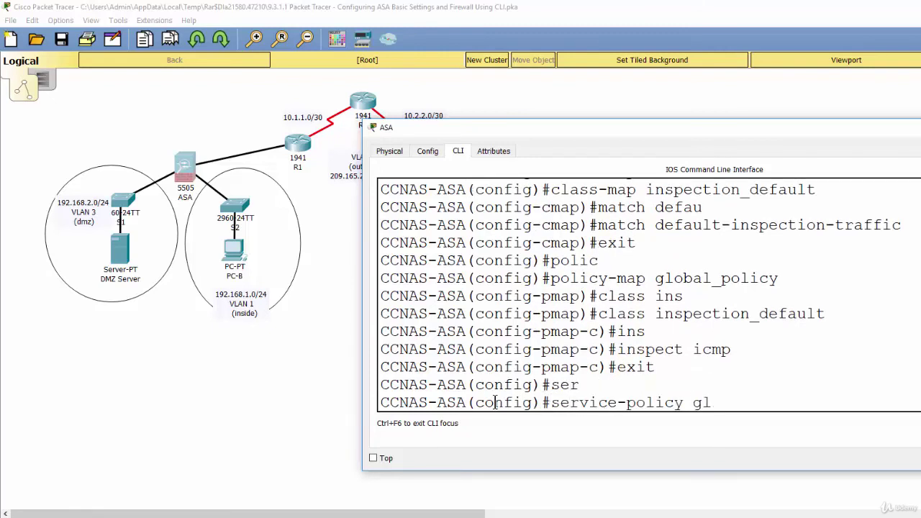
pyautogui.press('Tab')
pyautogui.write('bal')
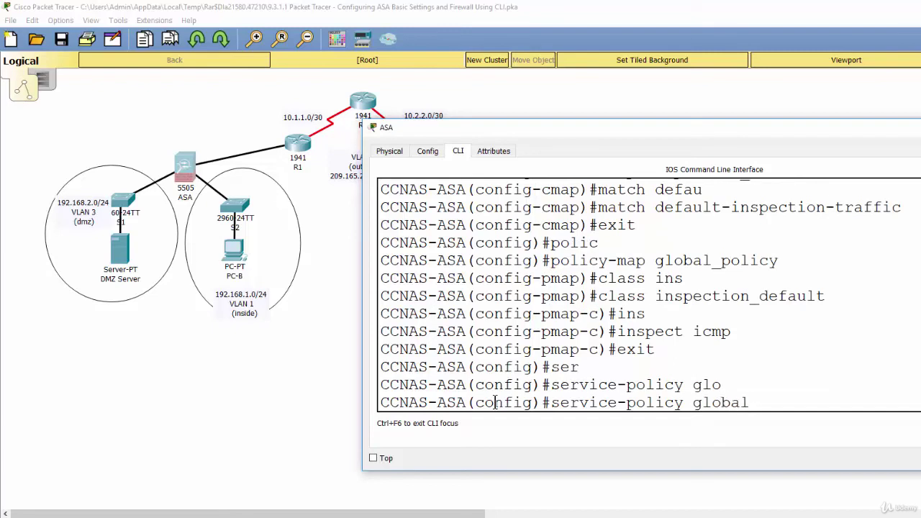
pyautogui.write('_policy')
pyautogui.write(' glob')
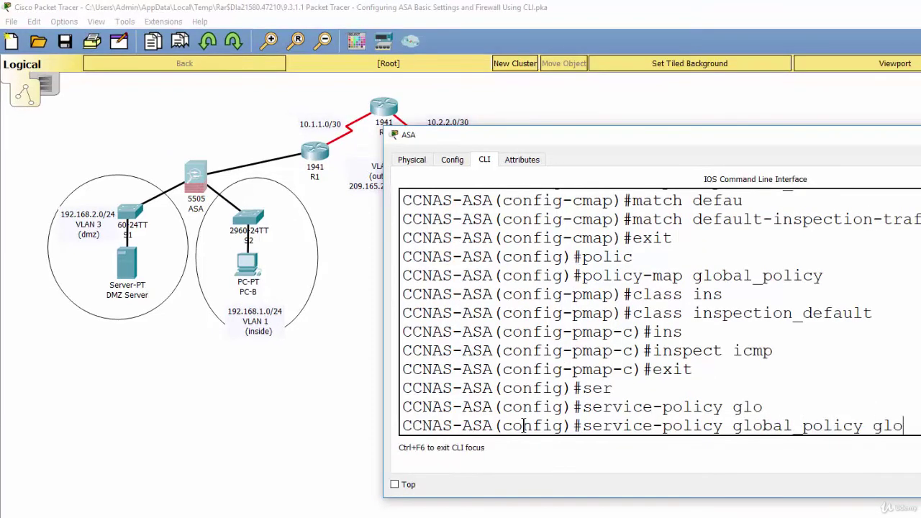
pyautogui.write('al')
pyautogui.press('Return')
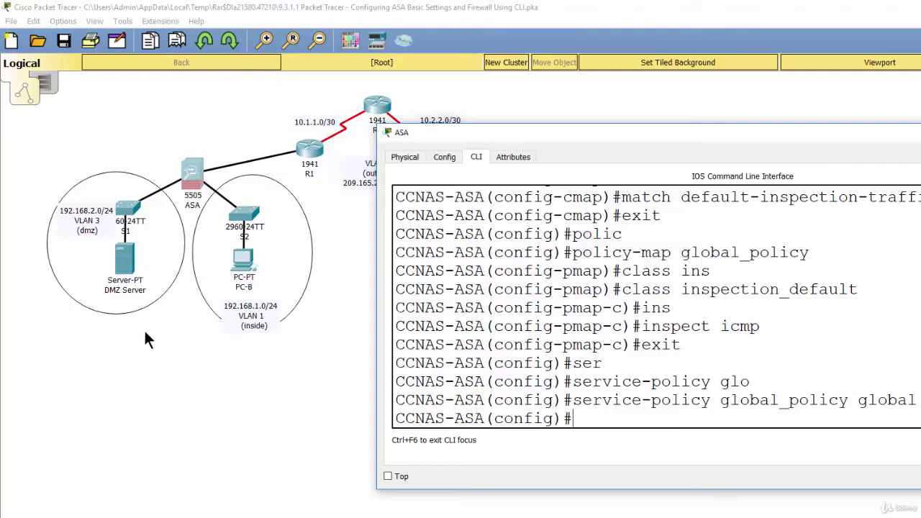
# Rerun ping 209.165.200.225 from PC-B's command prompt, receiving 4 of 4 replies
pyautogui.click(239, 270)
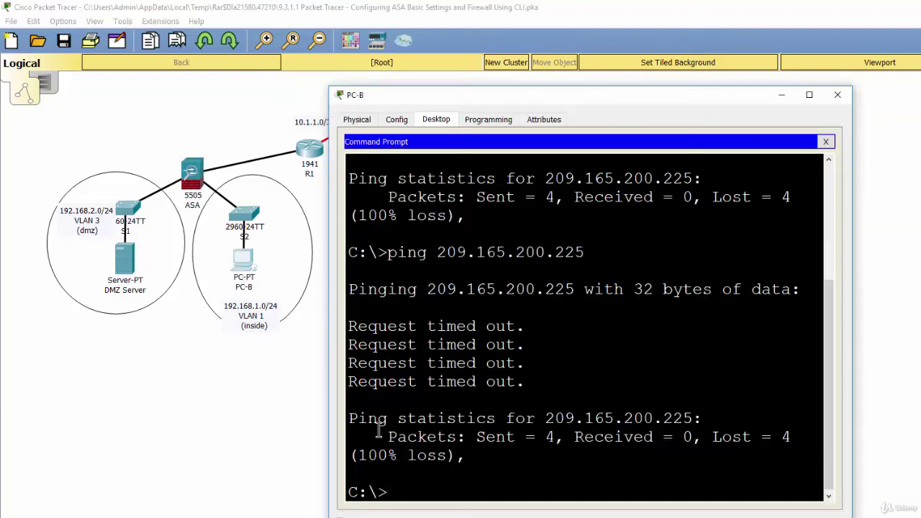
pyautogui.press('Up')
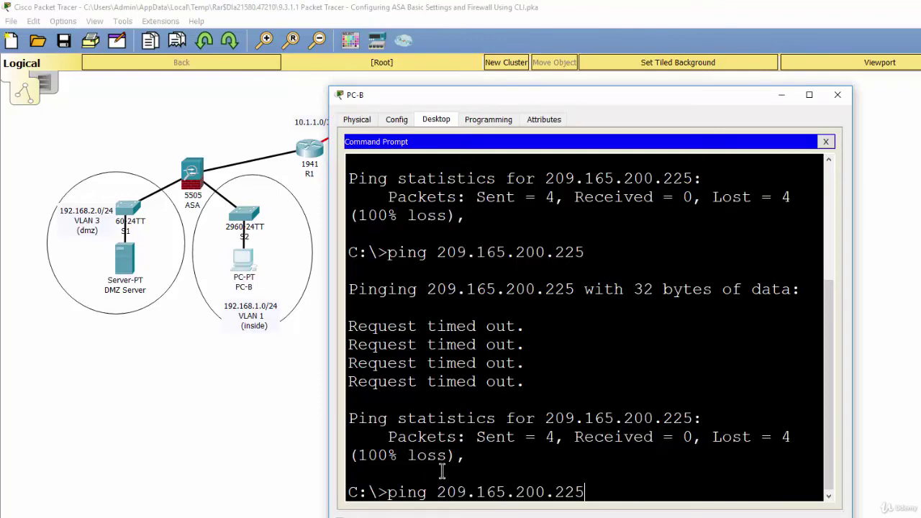
pyautogui.press('Return')
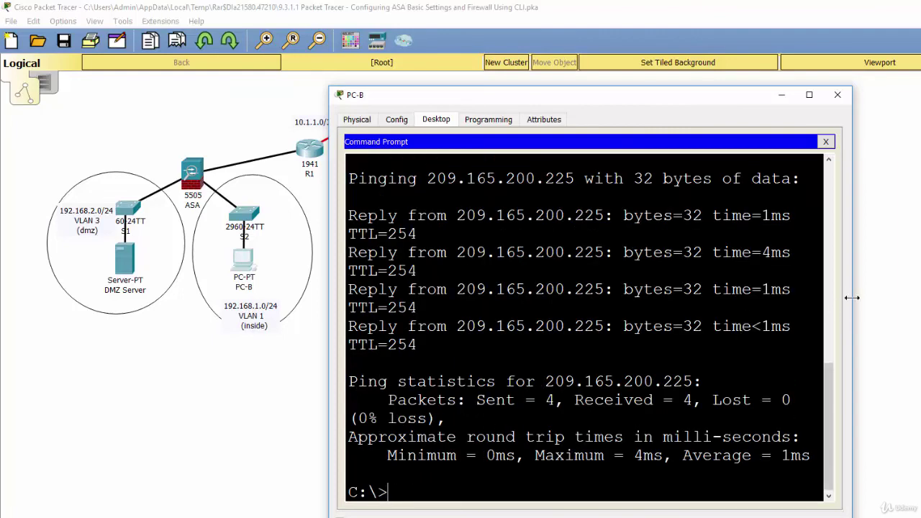
pyautogui.moveTo(853, 298); pyautogui.dragTo(920, 297)
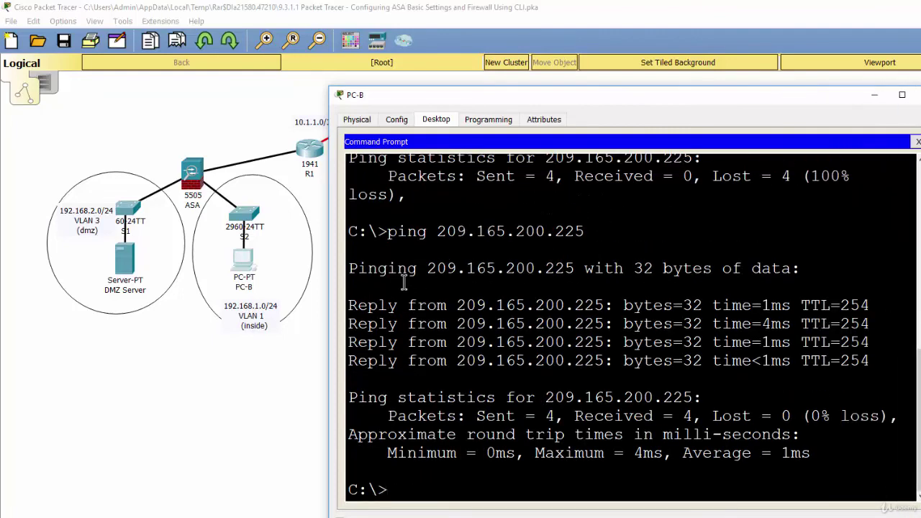